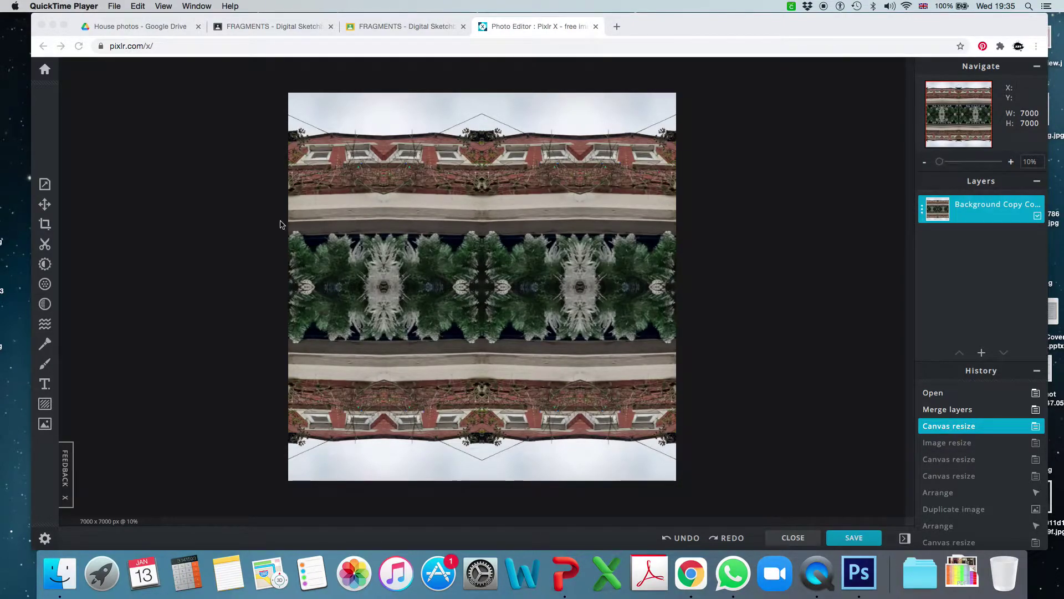
# - Resize the house image from 7000×7000 to 2000×2000 px with proportions constrained
pyautogui.click(244, 167)
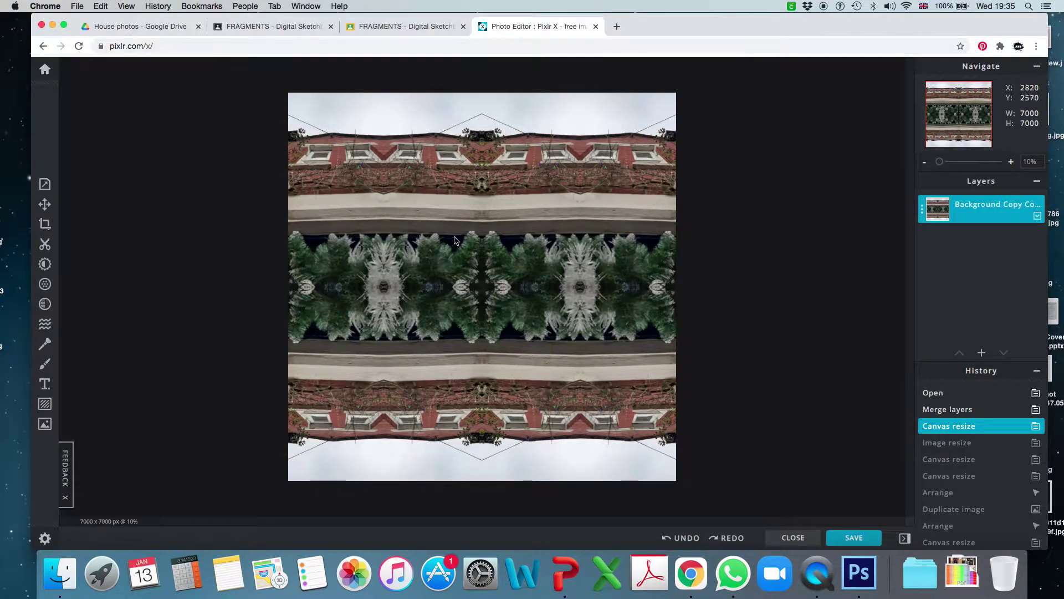
pyautogui.click(45, 185)
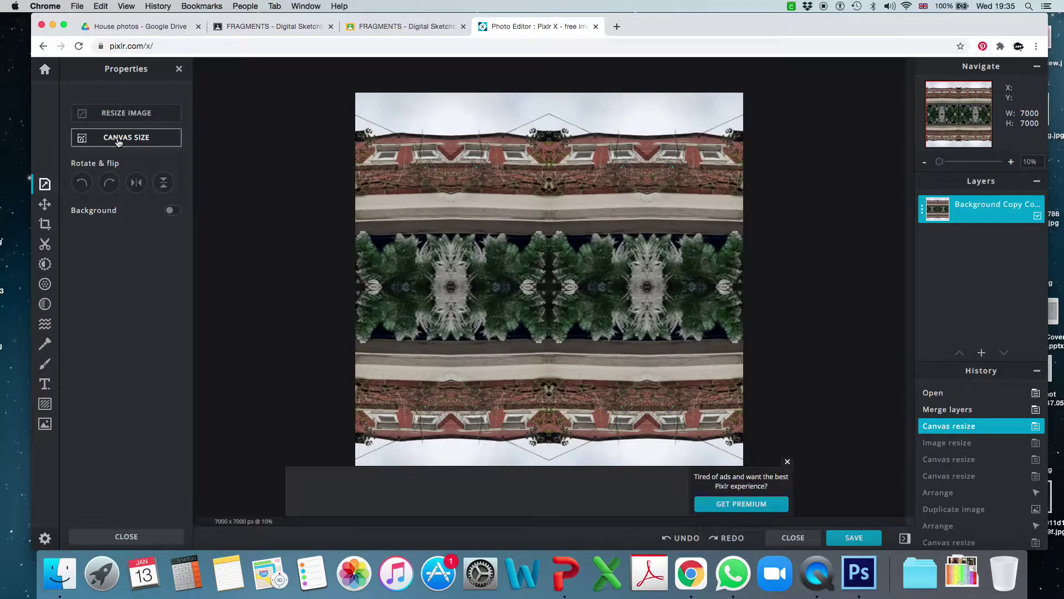
pyautogui.click(127, 113)
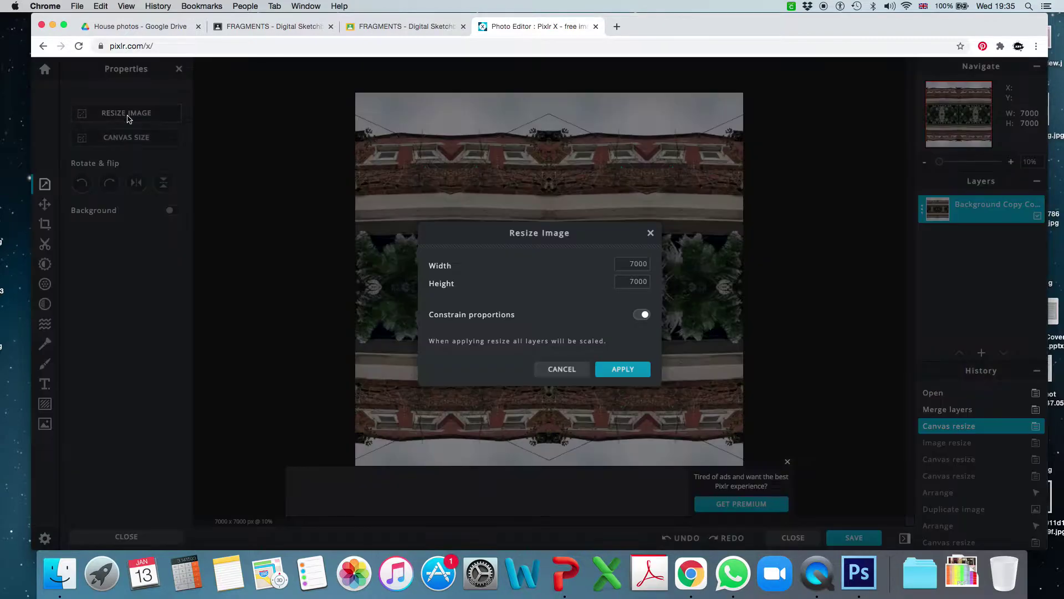
pyautogui.click(628, 261)
pyautogui.moveTo(620, 262); pyautogui.dragTo(657, 265)
pyautogui.write('2000')
pyautogui.click(635, 371)
pyautogui.click(624, 375)
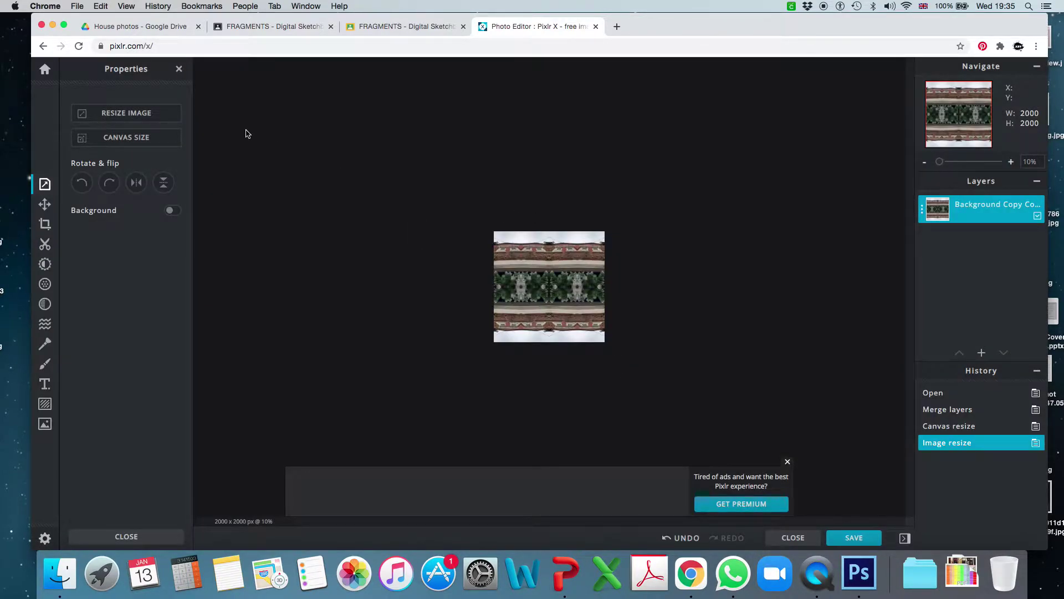
# - Set the canvas size to 10000×10000 px with the image centred
pyautogui.click(127, 143)
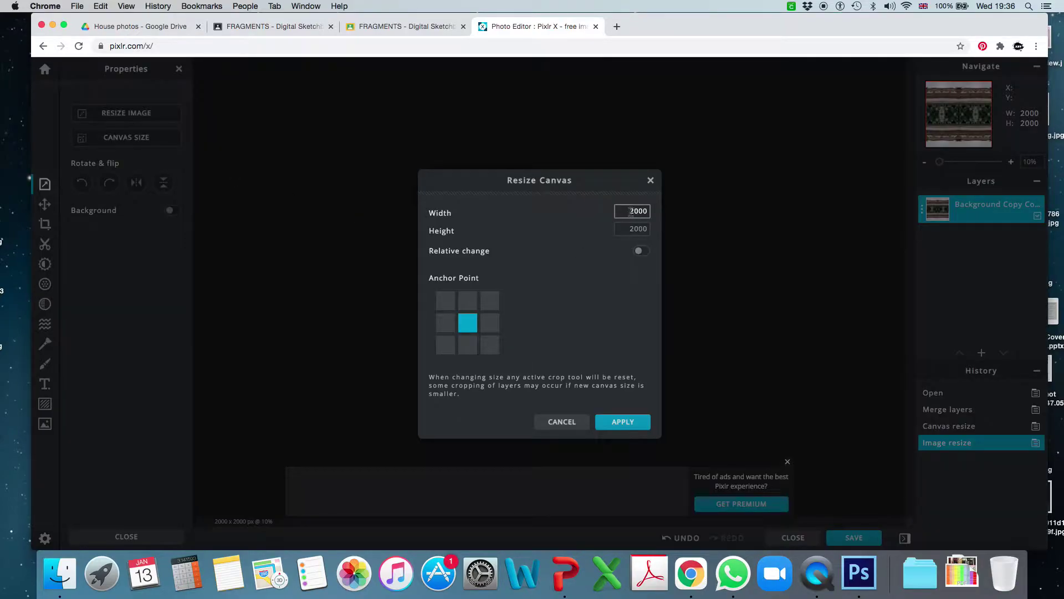
pyautogui.doubleClick(631, 212)
pyautogui.write('1')
pyautogui.doubleClick(632, 229)
pyautogui.write('1')
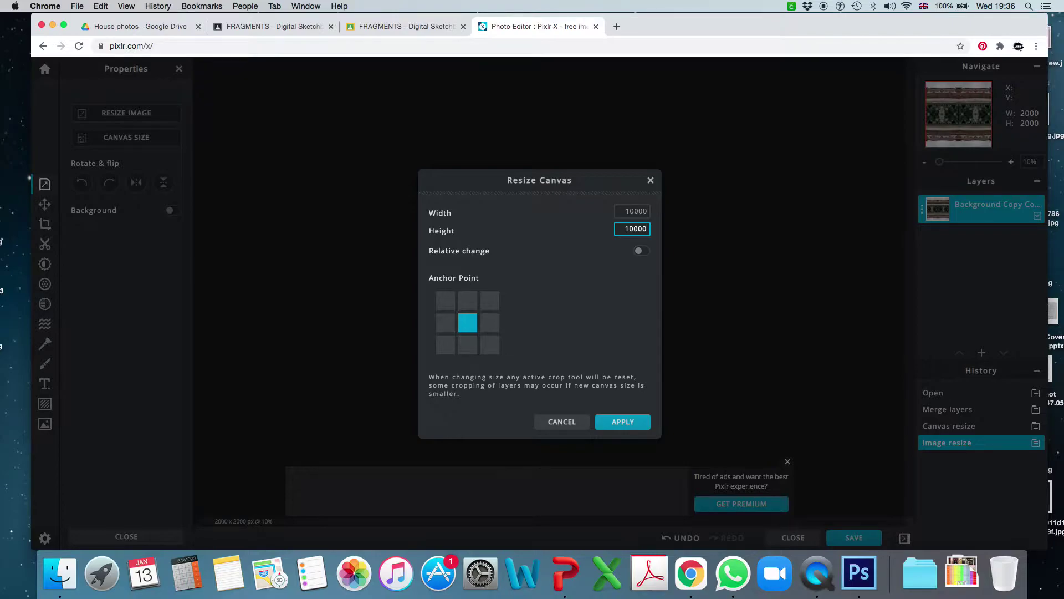
pyautogui.click(634, 211)
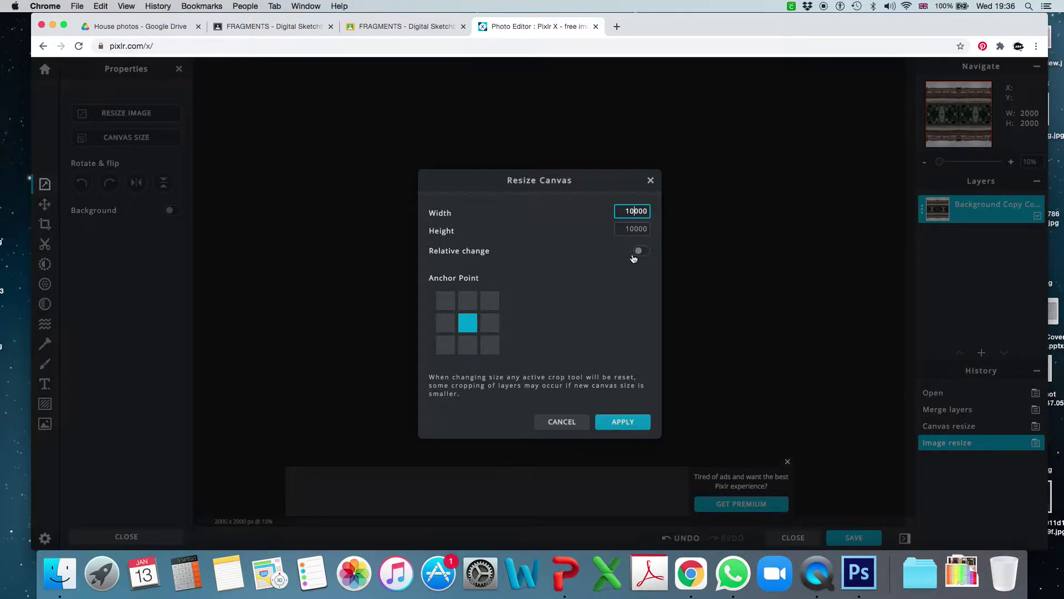
pyautogui.click(622, 422)
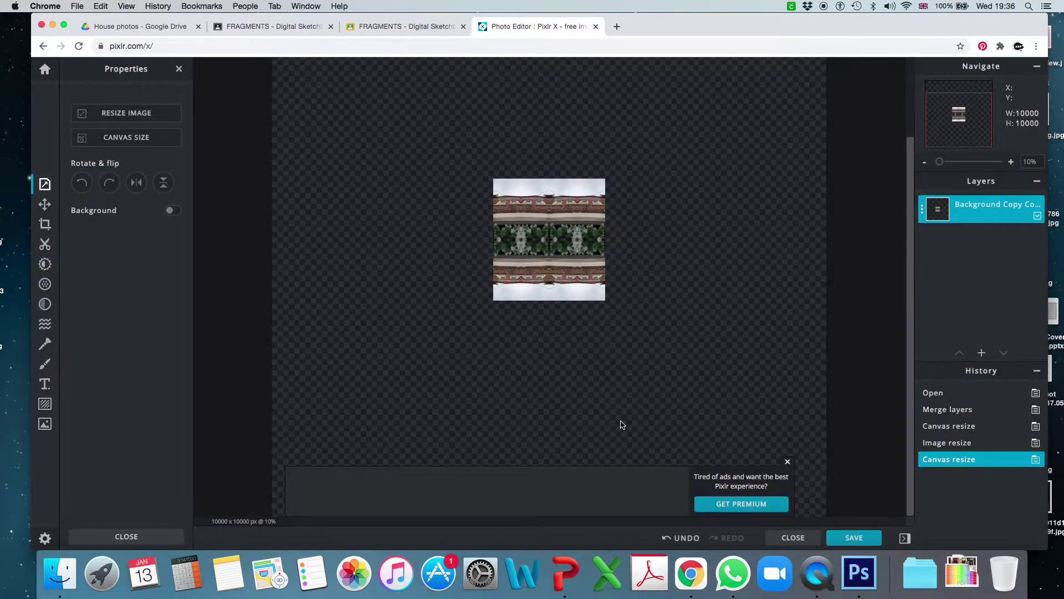
# - Dismiss the premium advertisement box over the editor
pyautogui.scroll(1, 620, 417)
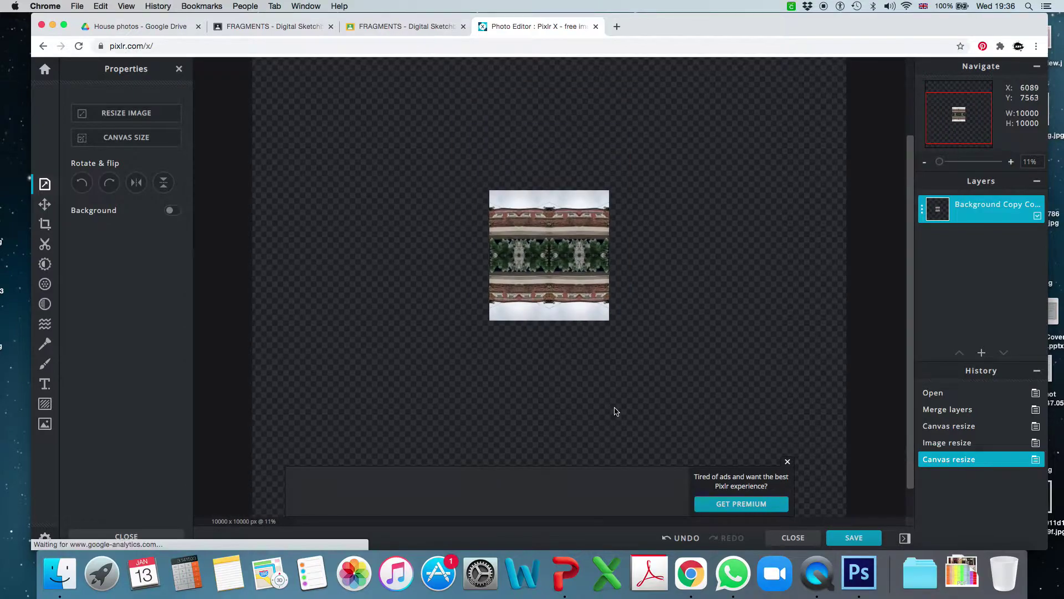
pyautogui.scroll(-1, 614, 411)
pyautogui.click(788, 462)
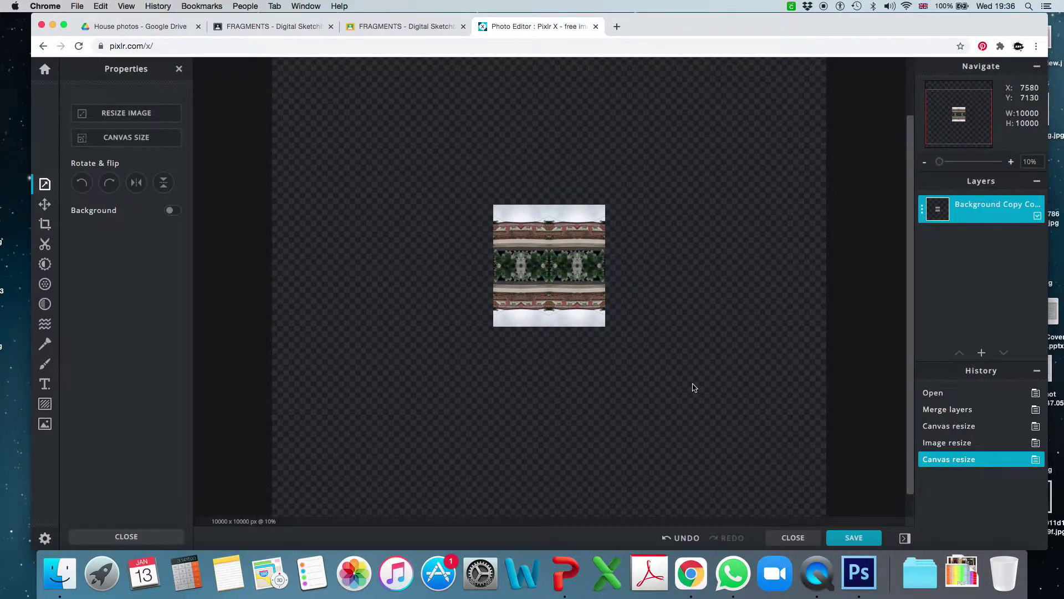
pyautogui.scroll(1, 673, 305)
pyautogui.scroll(-1, 674, 305)
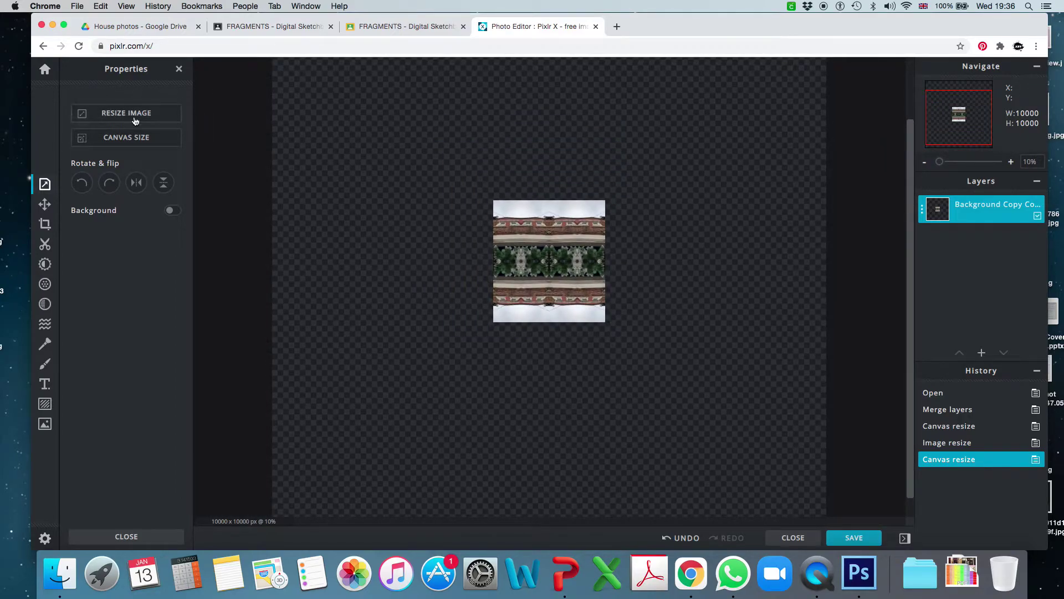
# - Change the canvas width and height to 8000 px, keeping the tile centred
pyautogui.click(133, 138)
pyautogui.click(626, 217)
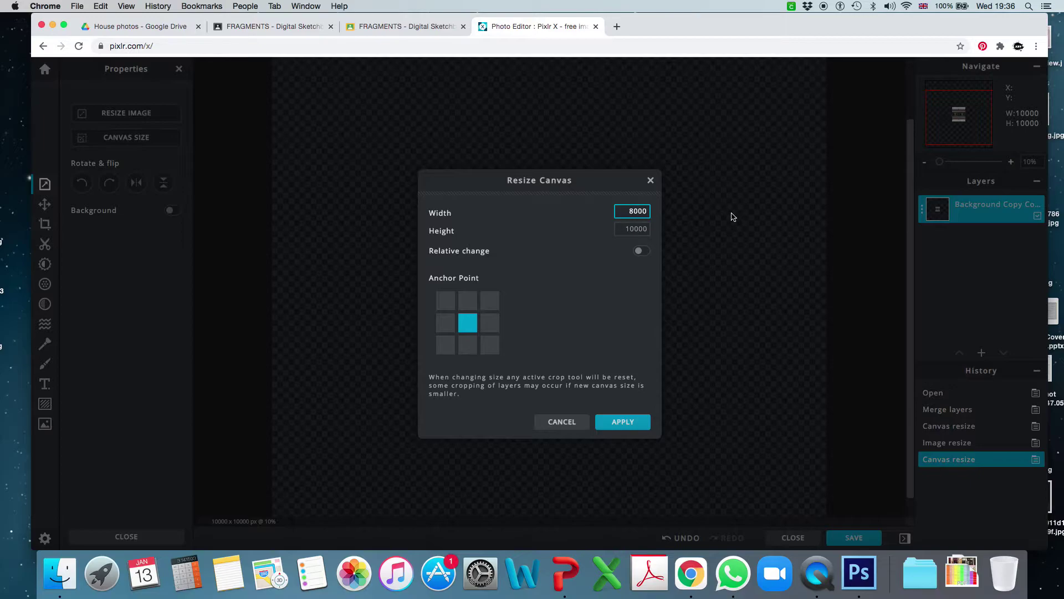
pyautogui.doubleClick(634, 229)
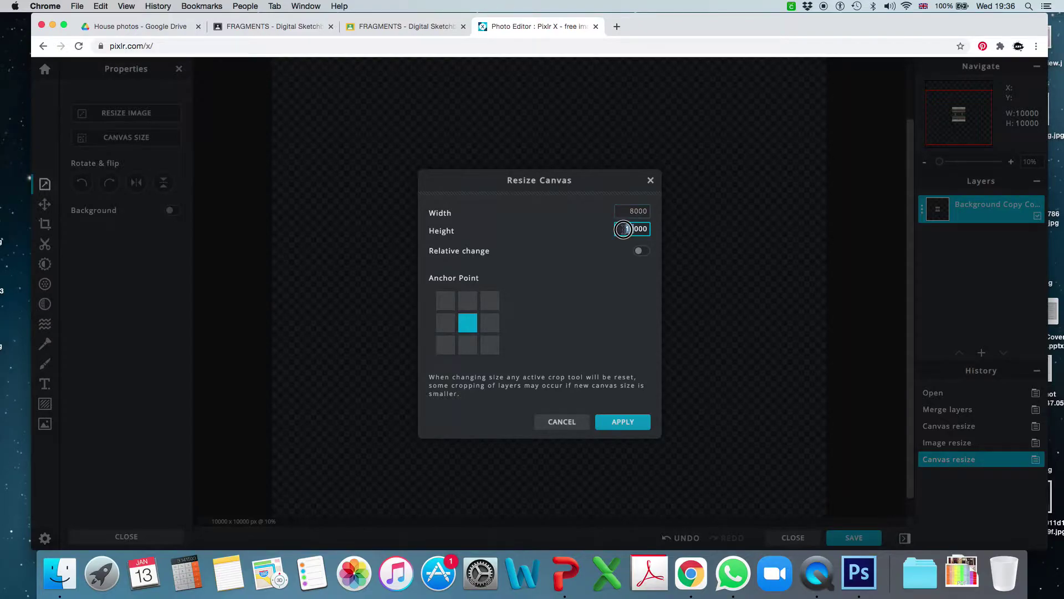
pyautogui.write('8000')
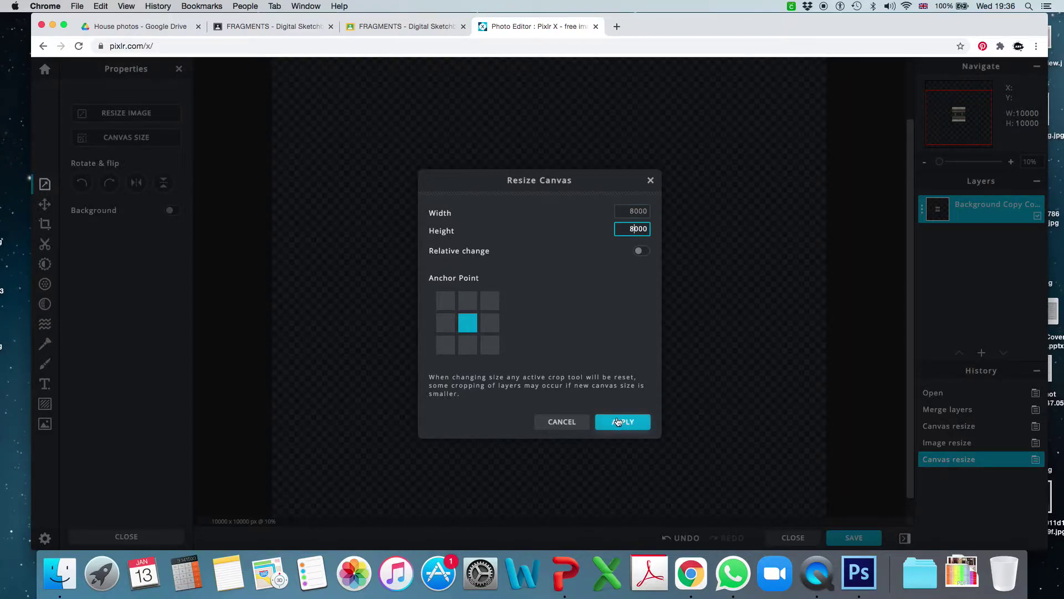
pyautogui.click(621, 423)
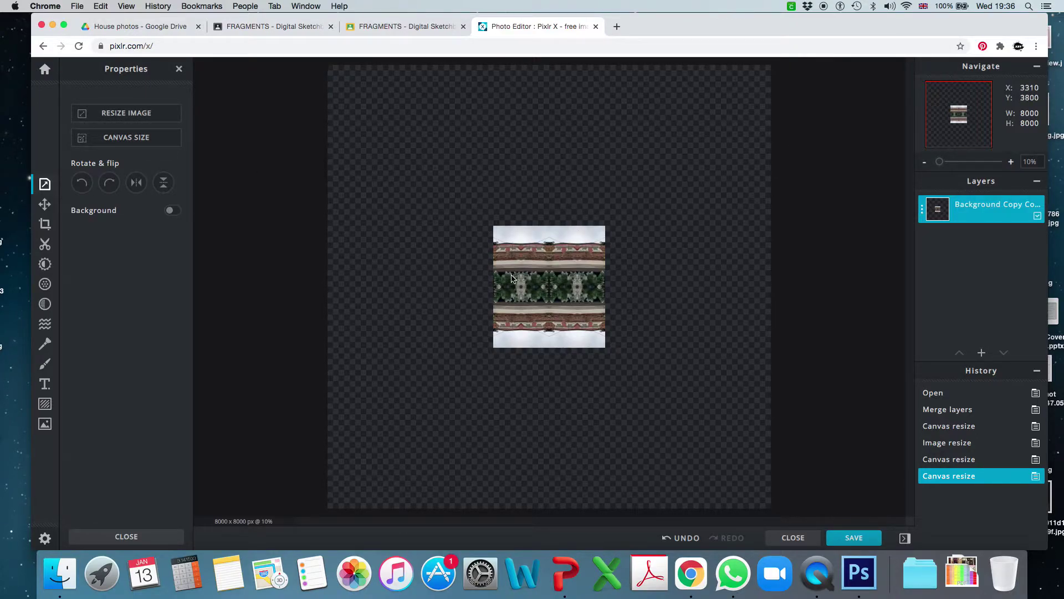
# - With the Arrange tool, drag the tile to the top-left corner at Top 0, Left 0
pyautogui.click(45, 205)
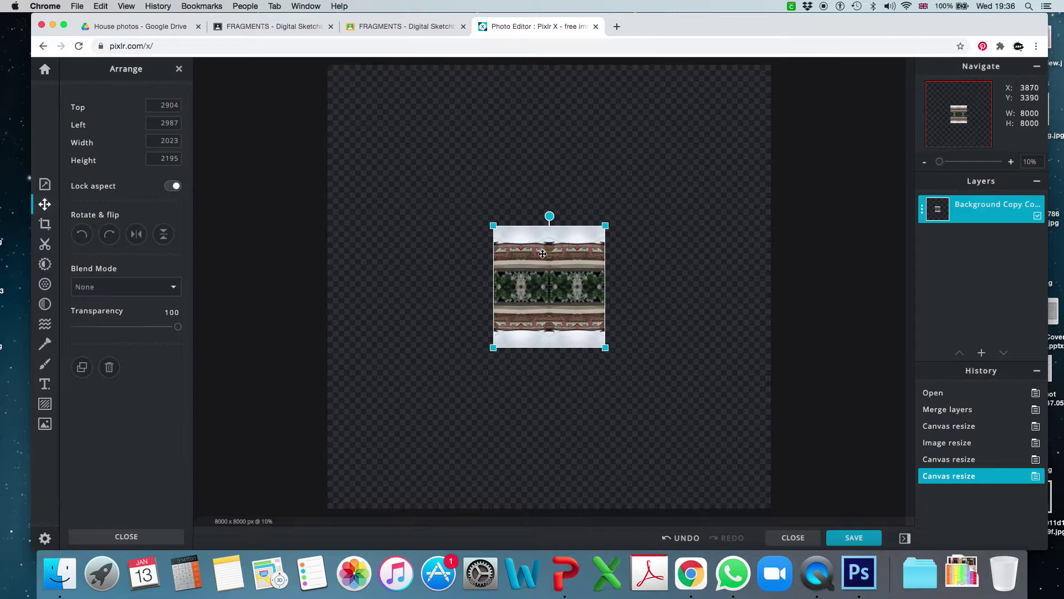
pyautogui.moveTo(540, 253); pyautogui.dragTo(379, 96)
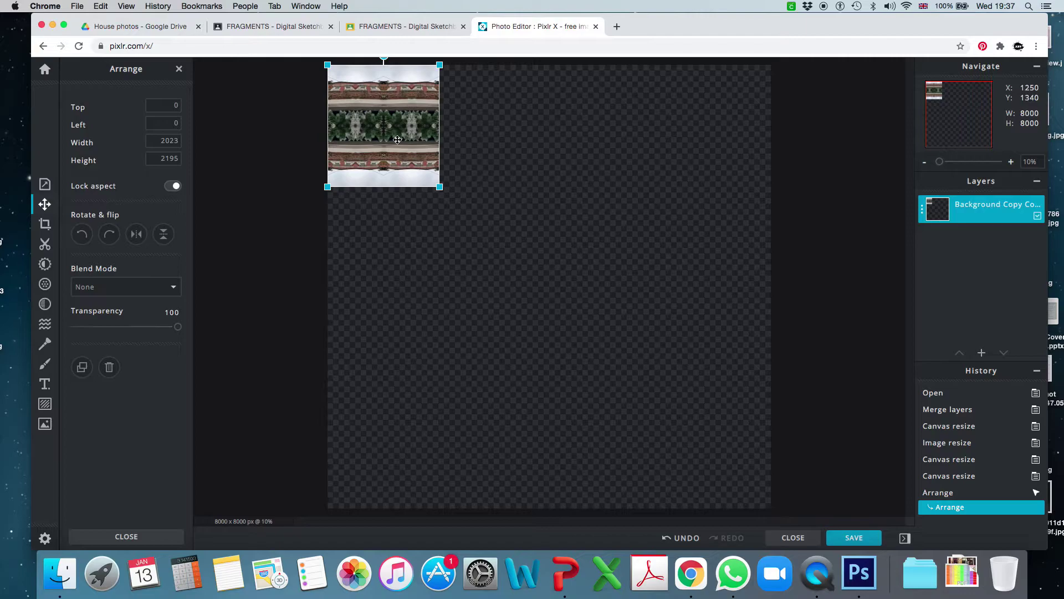
# - Duplicate the tile three times, placing copies right, lower-right and lower-left into a 2×2 grid
pyautogui.click(82, 367)
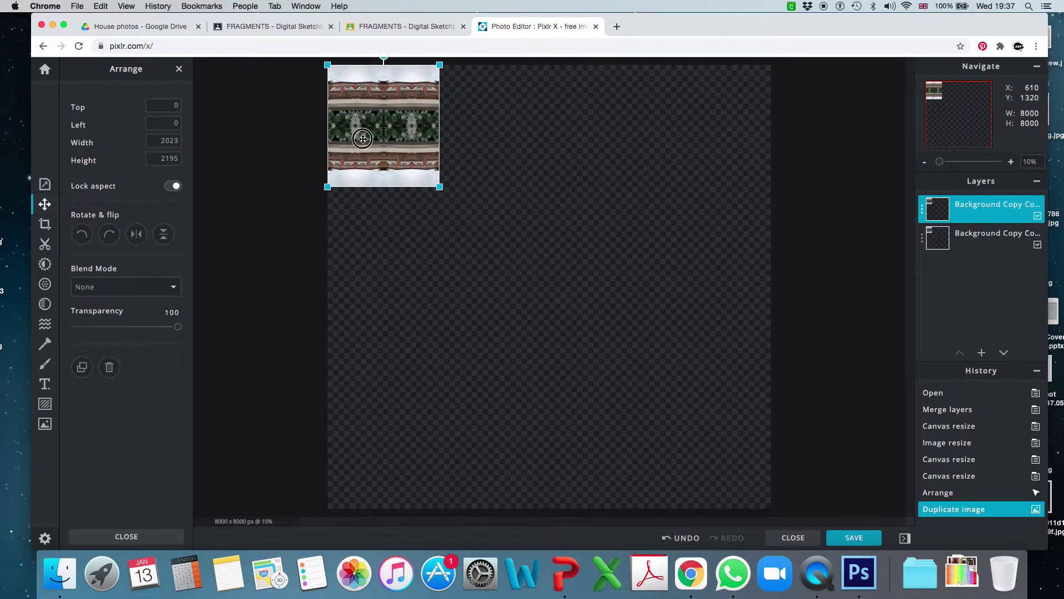
pyautogui.moveTo(366, 137); pyautogui.dragTo(474, 135)
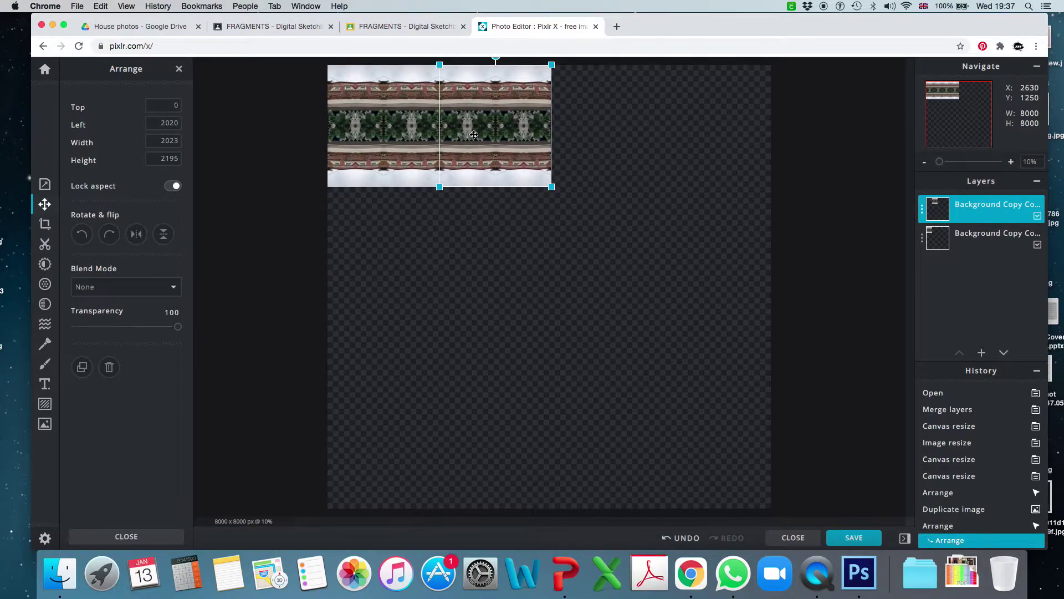
pyautogui.click(82, 367)
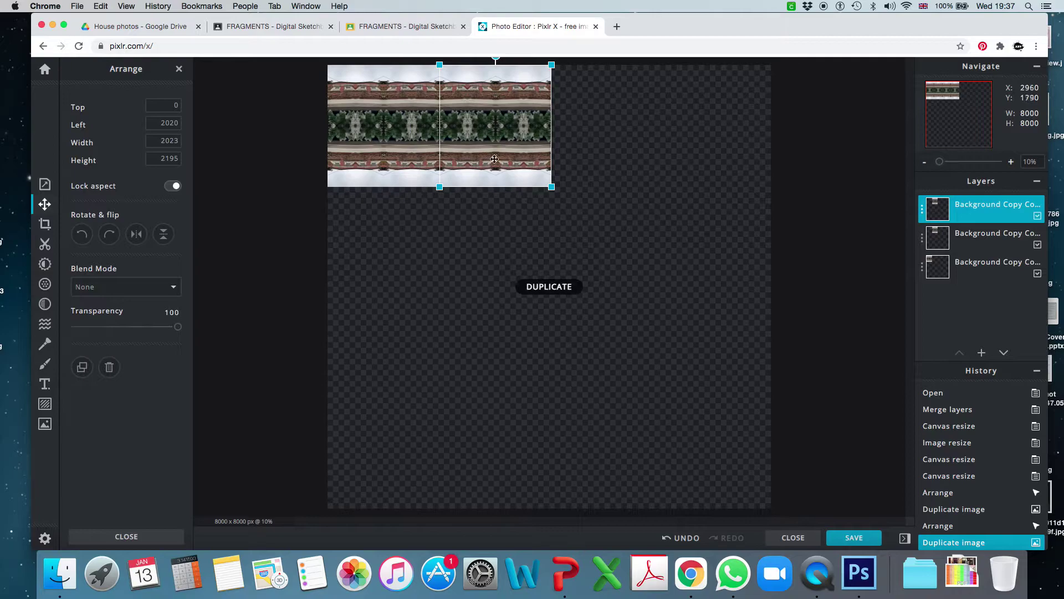
pyautogui.moveTo(497, 140); pyautogui.dragTo(573, 247)
pyautogui.click(515, 138)
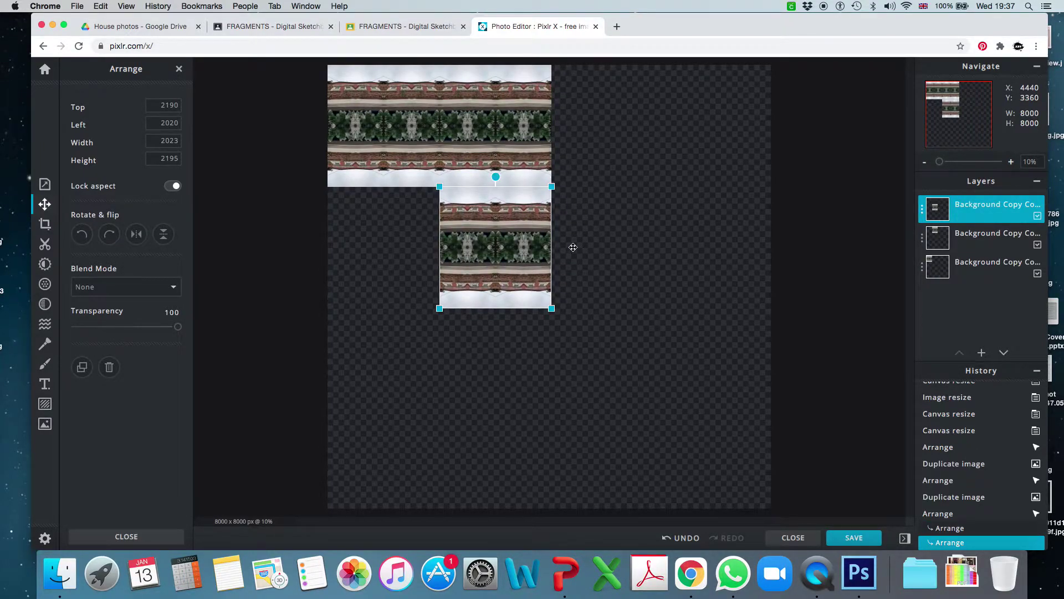
pyautogui.click(82, 367)
pyautogui.click(489, 248)
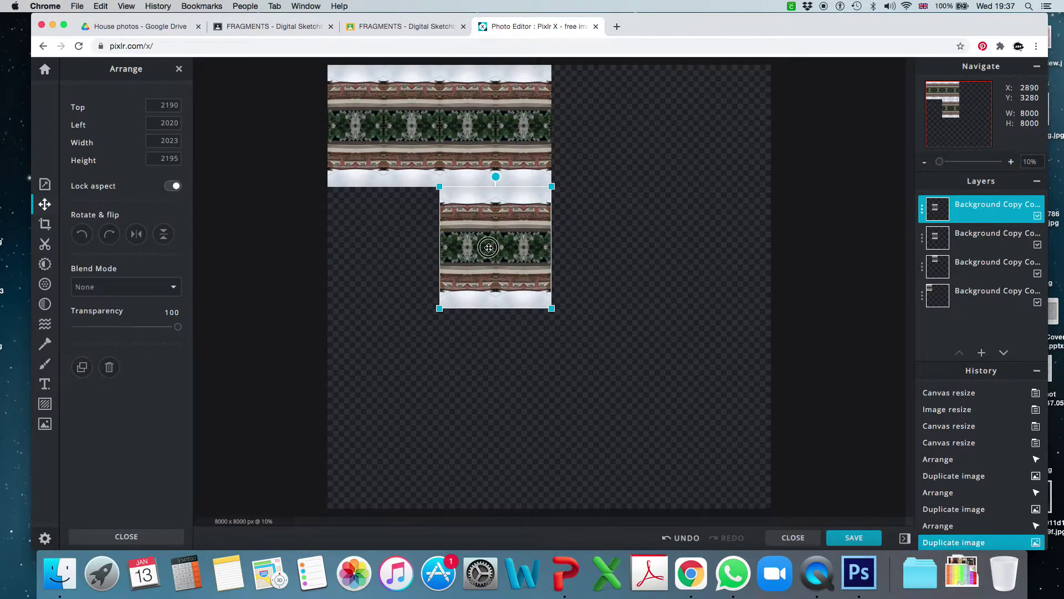
pyautogui.moveTo(488, 247); pyautogui.dragTo(377, 249)
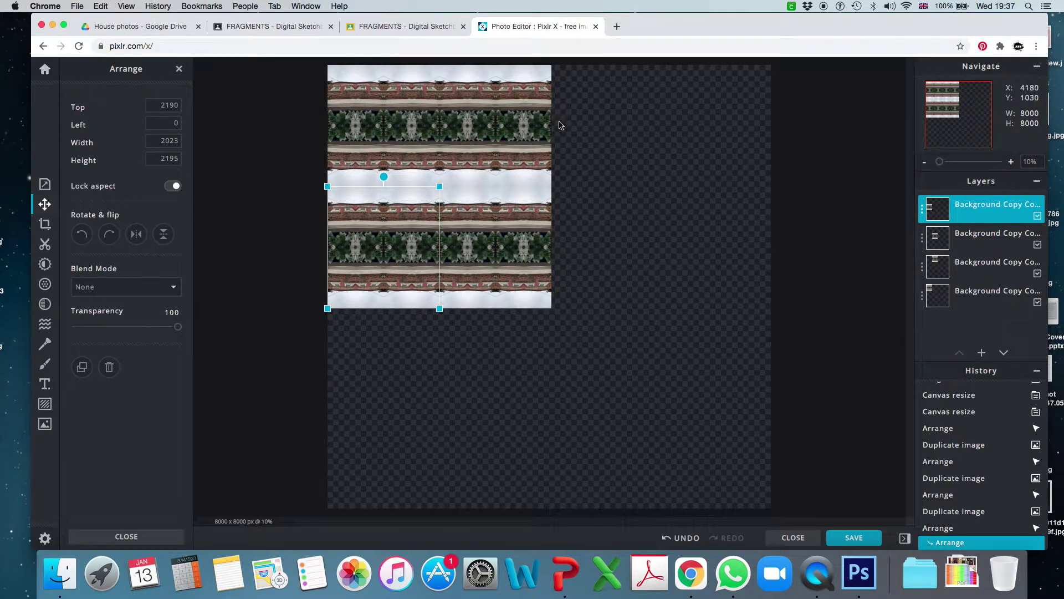
# - Duplicate the right-hand tiles of the top two rows to add a third column
pyautogui.click(540, 129)
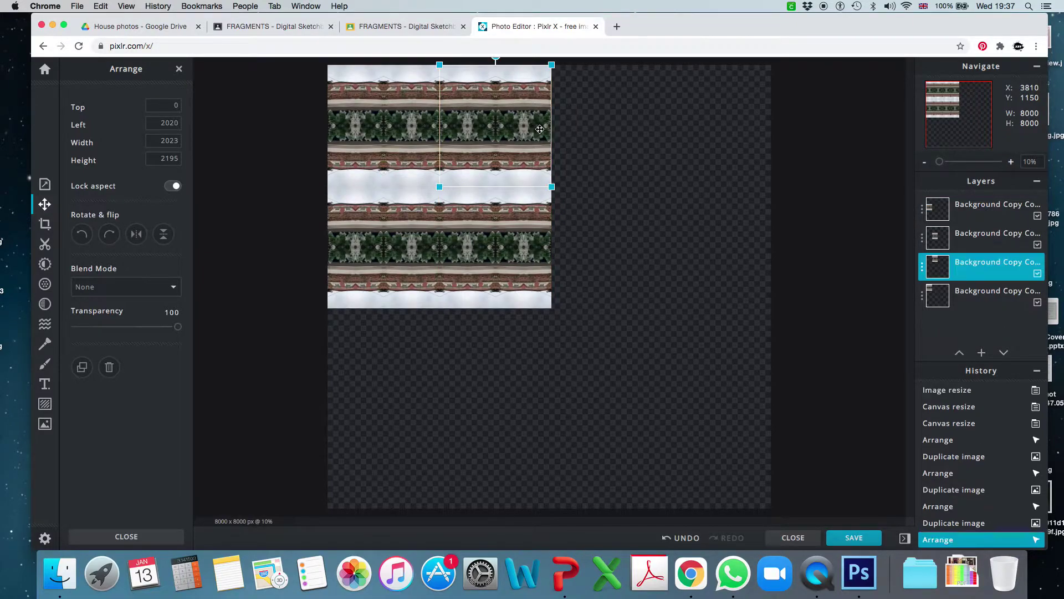
pyautogui.click(82, 367)
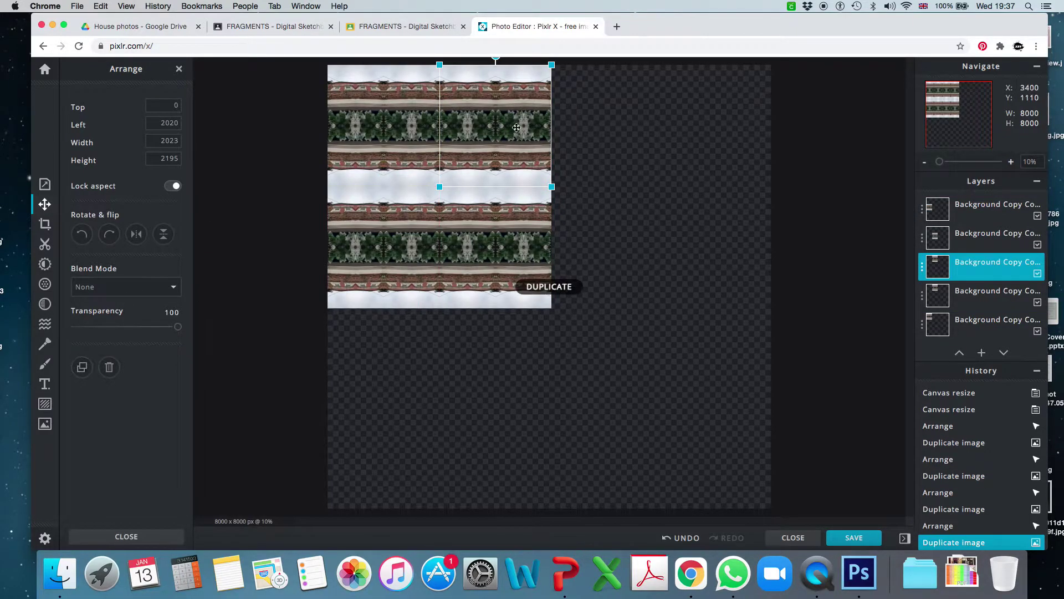
pyautogui.moveTo(516, 128); pyautogui.dragTo(629, 121)
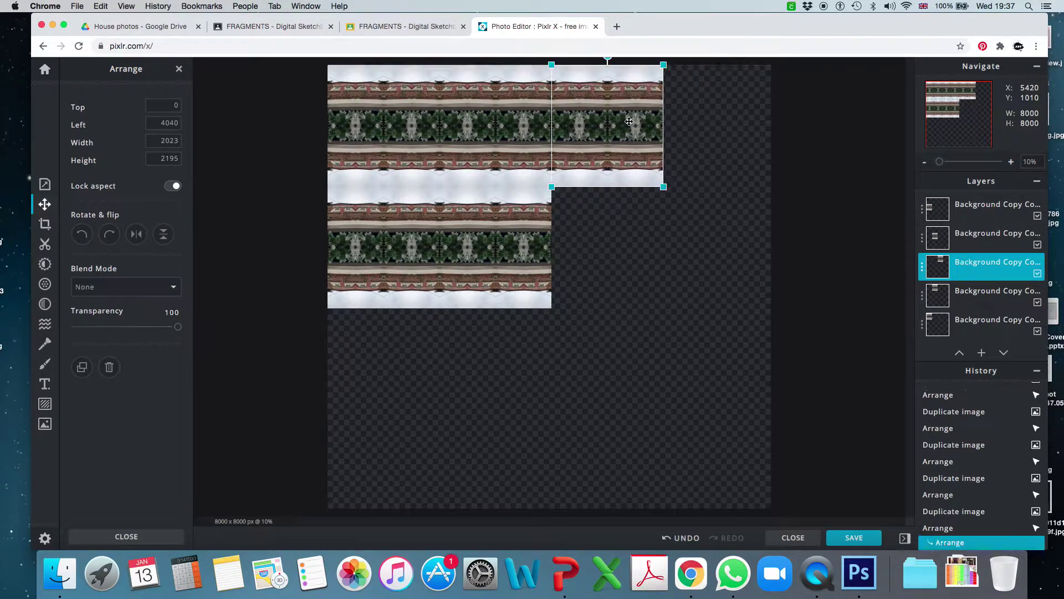
pyautogui.click(499, 262)
pyautogui.click(82, 367)
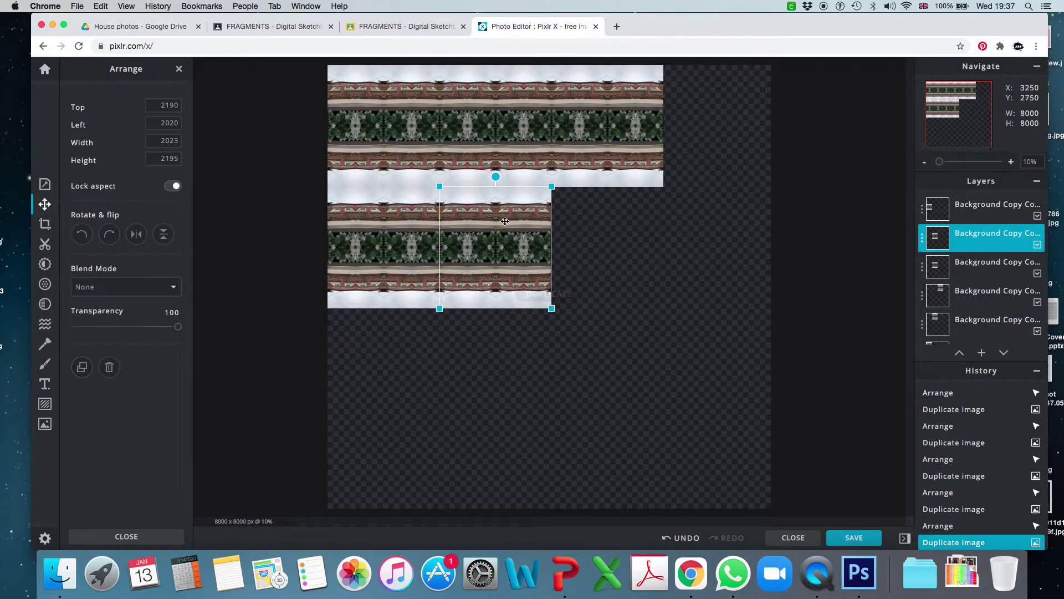
pyautogui.moveTo(502, 226); pyautogui.dragTo(609, 225)
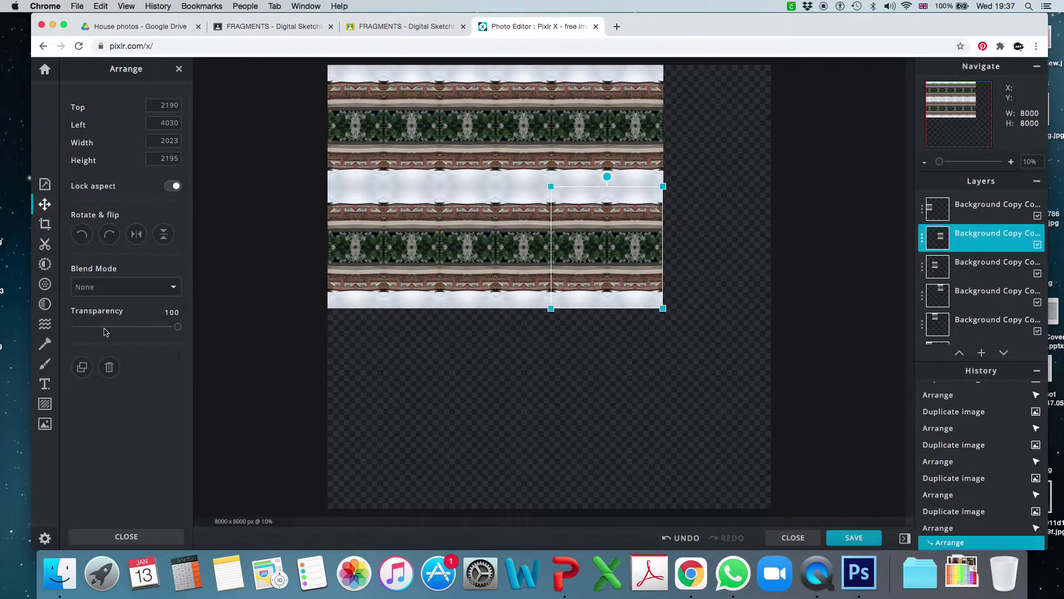
# - Copy the three second-row tiles down to Top 4380, filling the third row
pyautogui.click(83, 368)
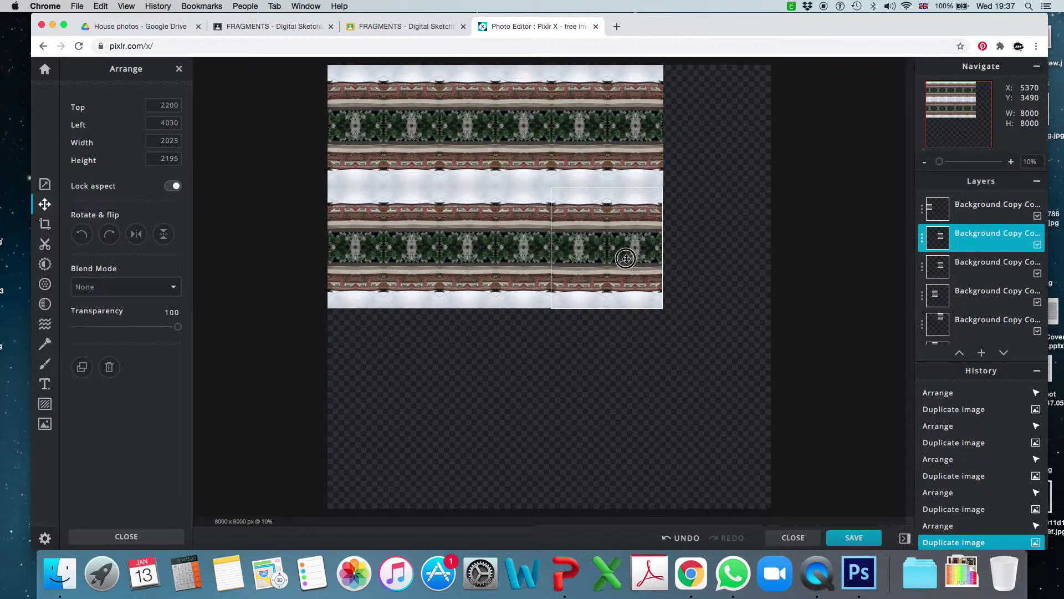
pyautogui.moveTo(626, 276); pyautogui.dragTo(629, 381)
pyautogui.click(512, 278)
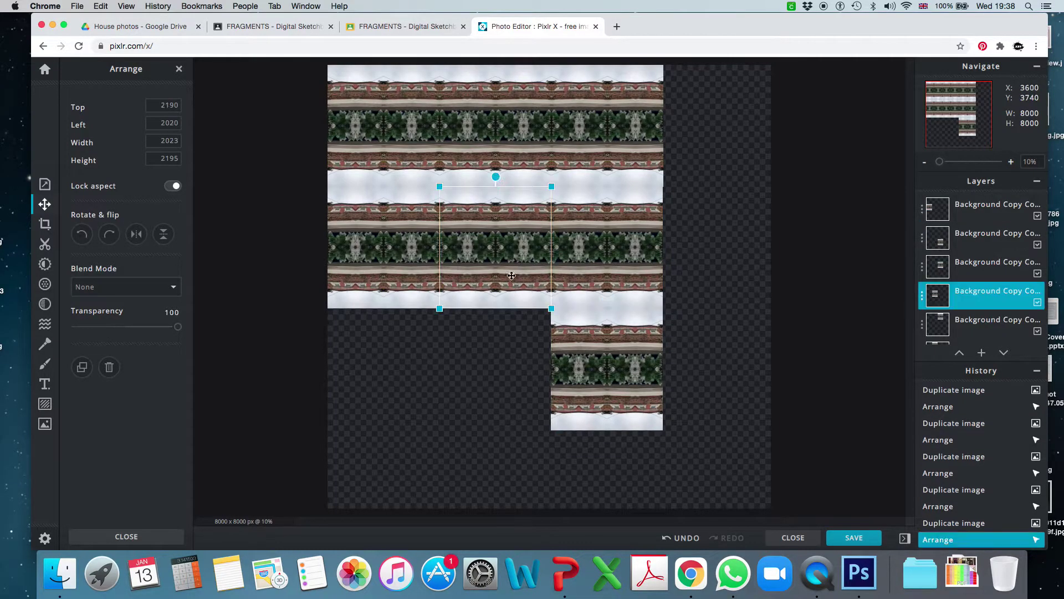
pyautogui.click(83, 368)
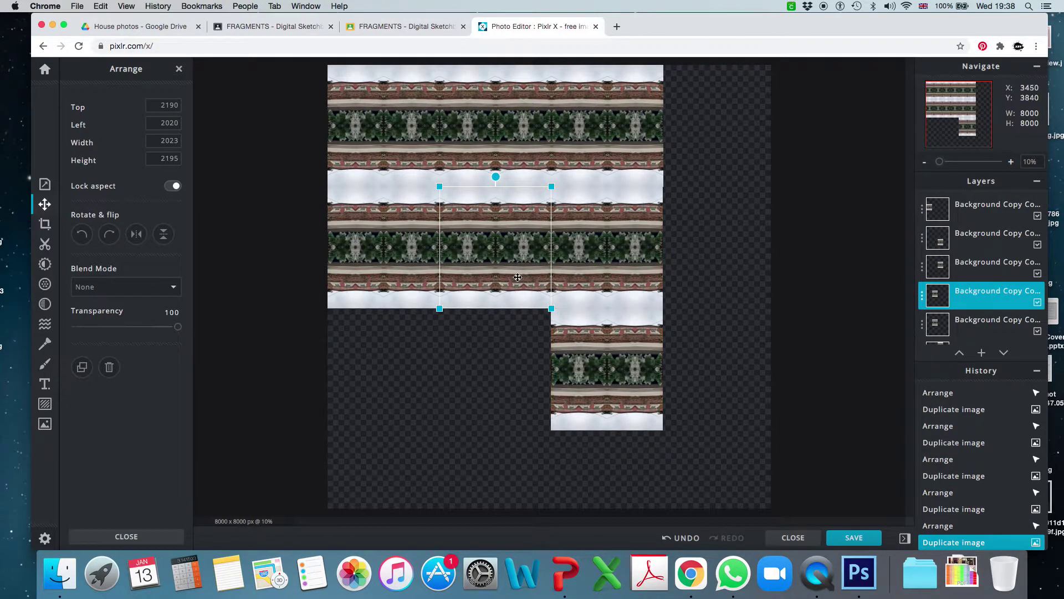
pyautogui.moveTo(504, 269); pyautogui.dragTo(507, 392)
pyautogui.click(351, 285)
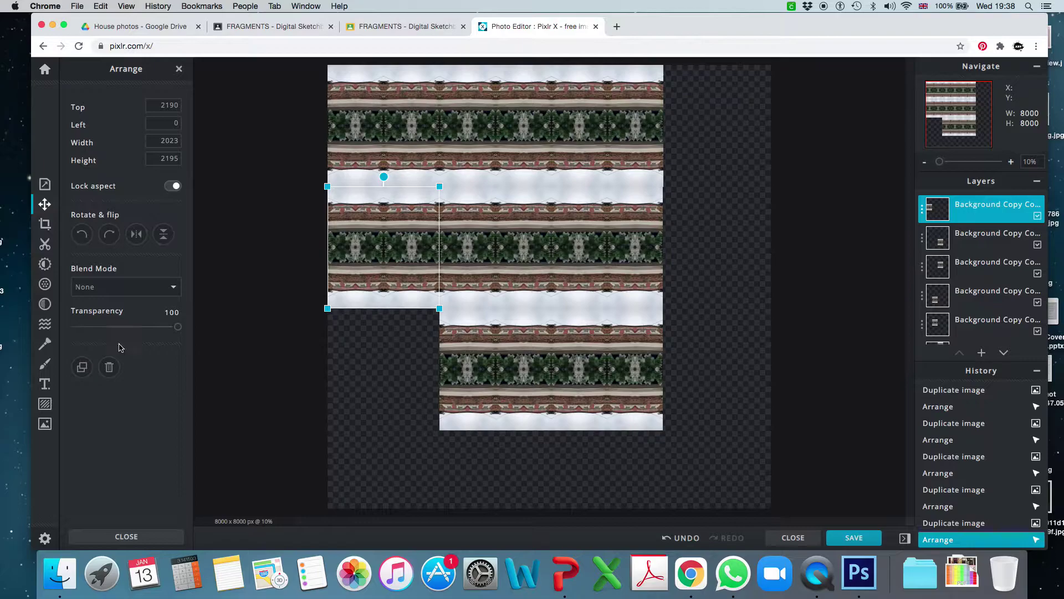
pyautogui.click(82, 367)
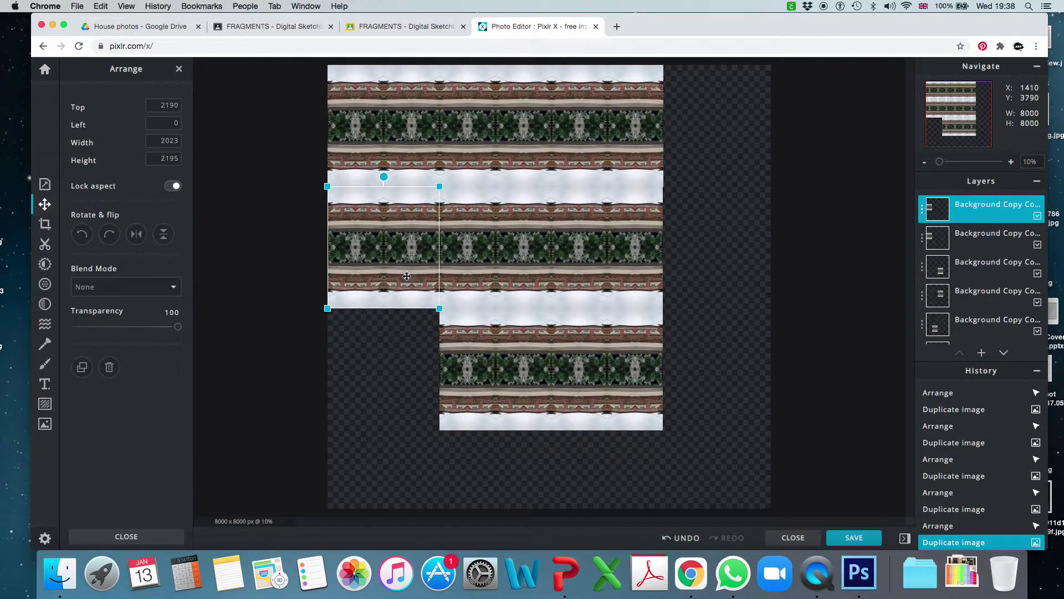
pyautogui.moveTo(406, 276); pyautogui.dragTo(407, 397)
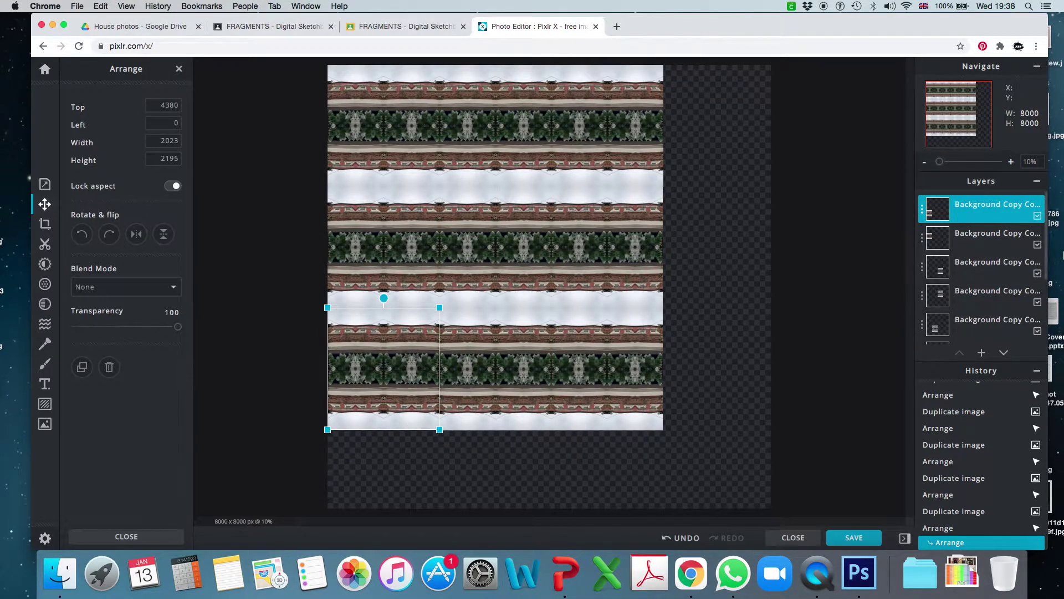
pyautogui.click(1037, 245)
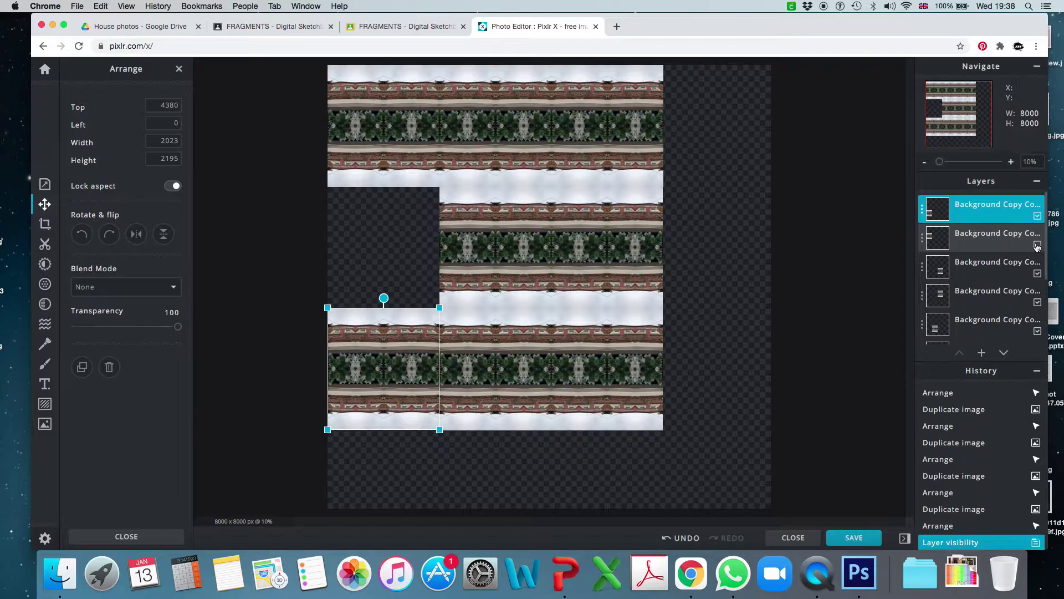
pyautogui.click(1038, 246)
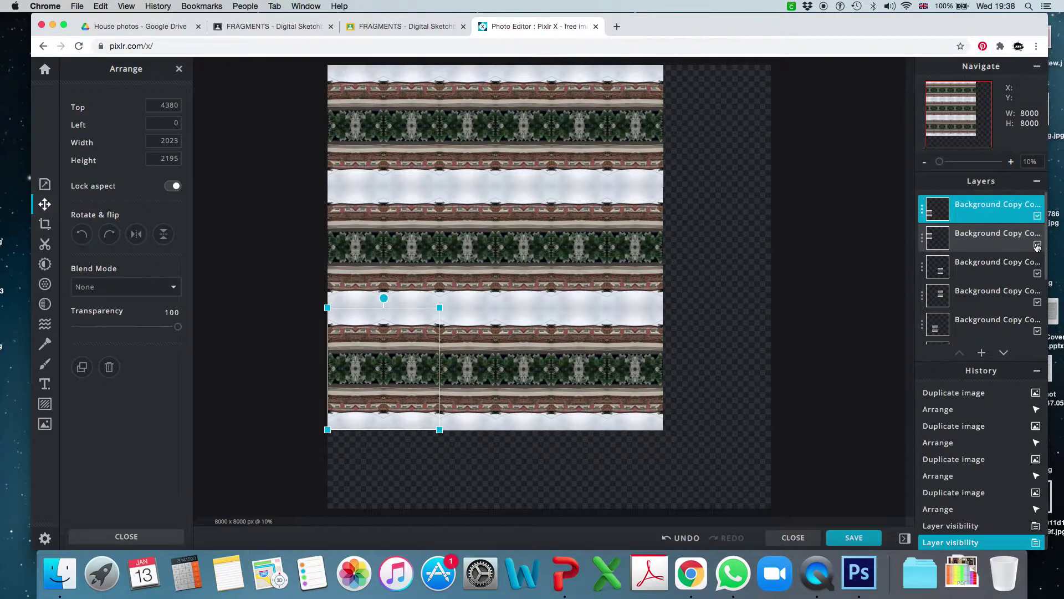
pyautogui.click(407, 136)
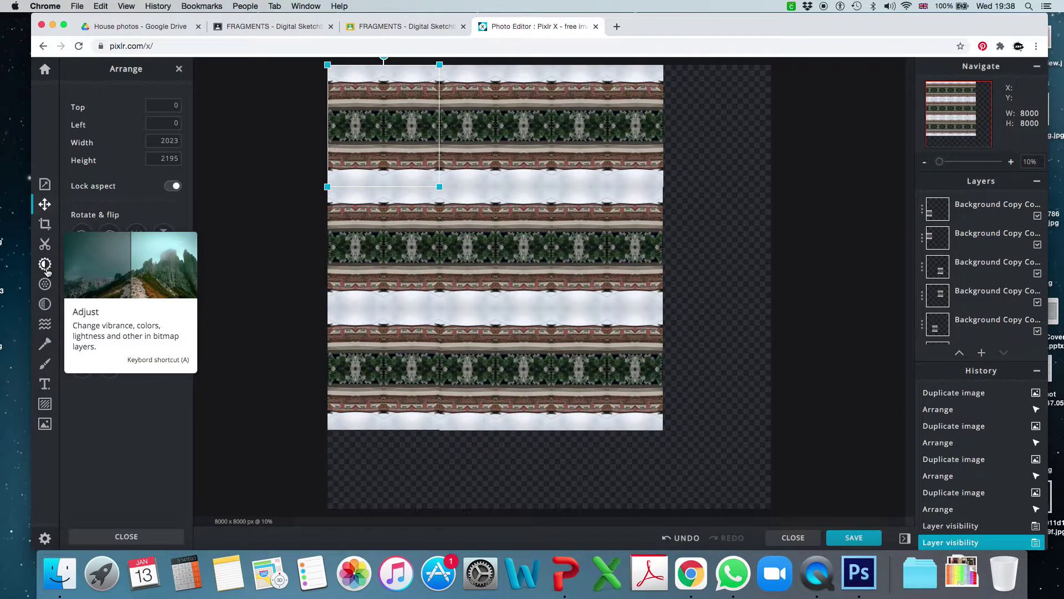
# - Browse the Adjust sliders and the Filter sliders such as Sharpen, Blur and Vignette
pyautogui.click(45, 265)
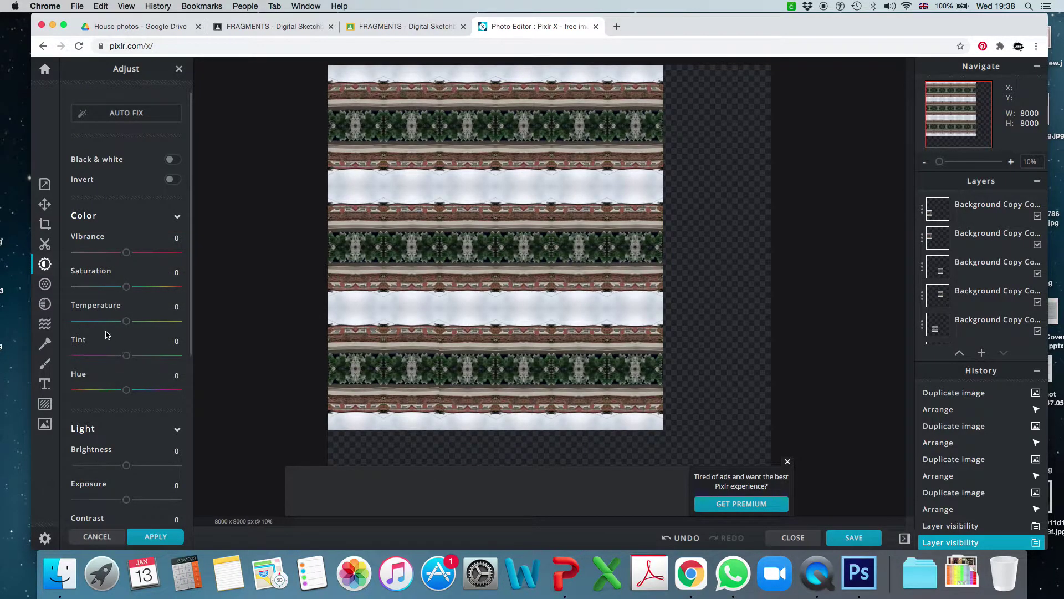
pyautogui.scroll(-5, 124, 385)
pyautogui.scroll(-1, 123, 384)
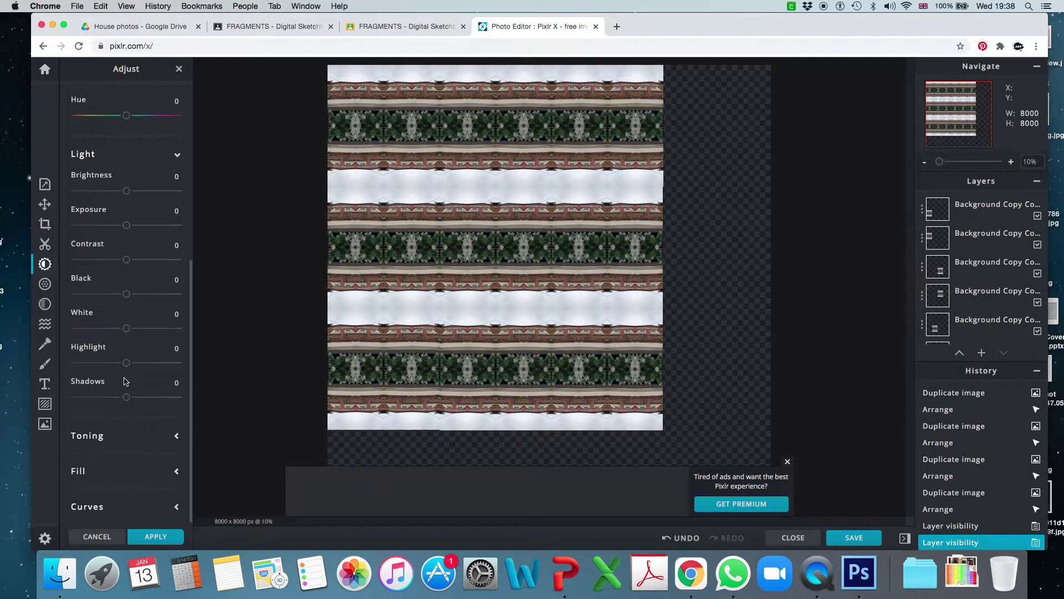
pyautogui.scroll(6, 124, 381)
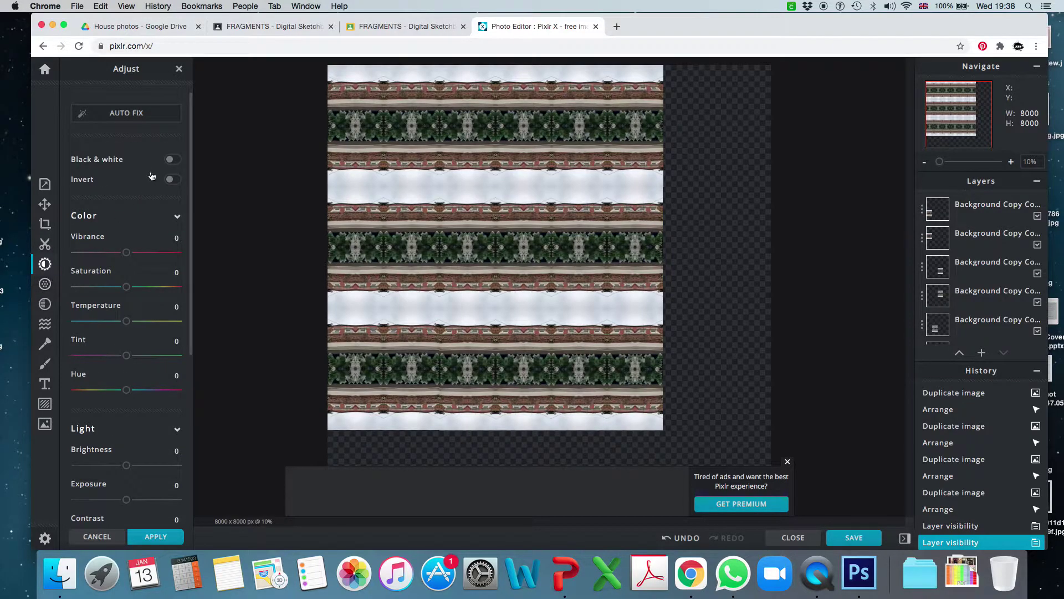
pyautogui.click(46, 285)
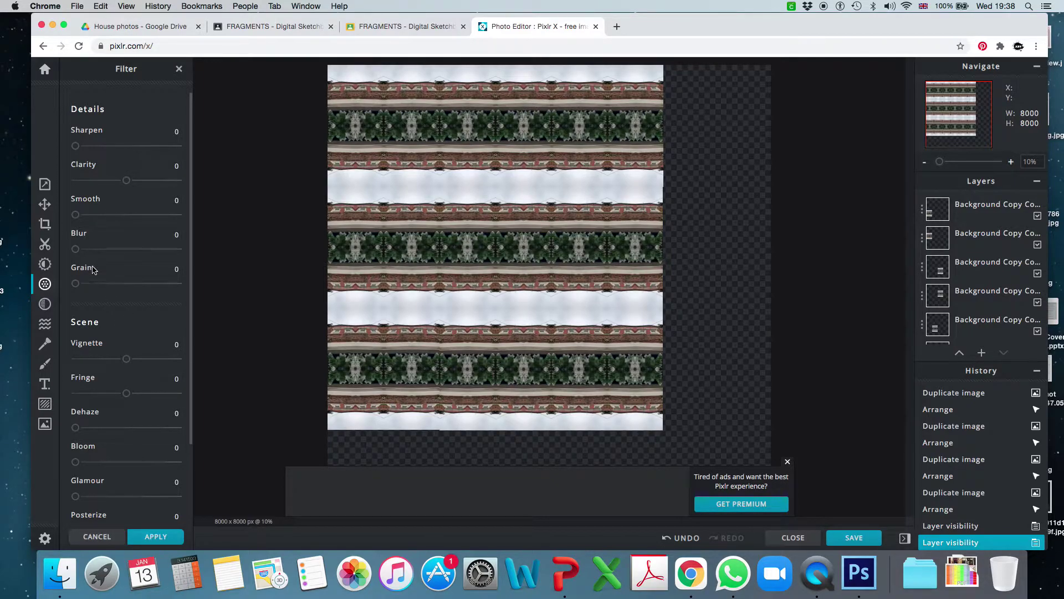
pyautogui.scroll(-4, 107, 342)
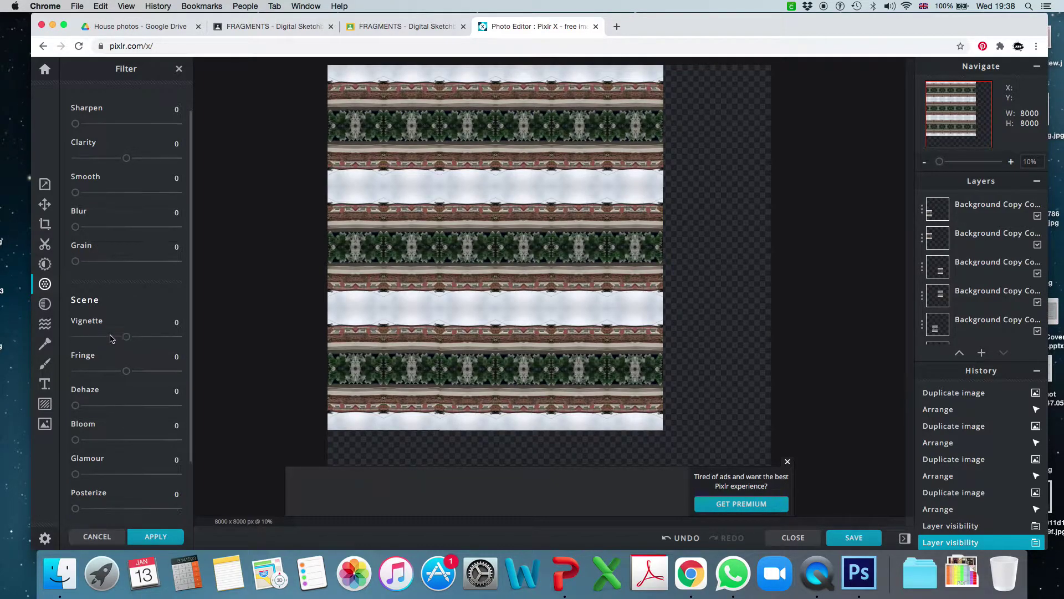
pyautogui.scroll(4, 113, 346)
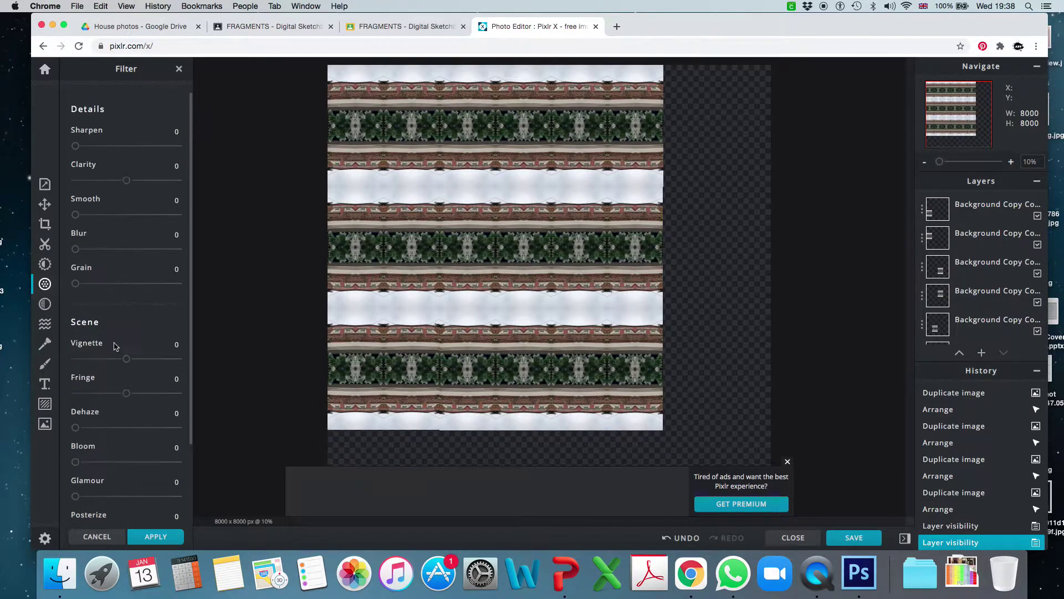
pyautogui.click(46, 304)
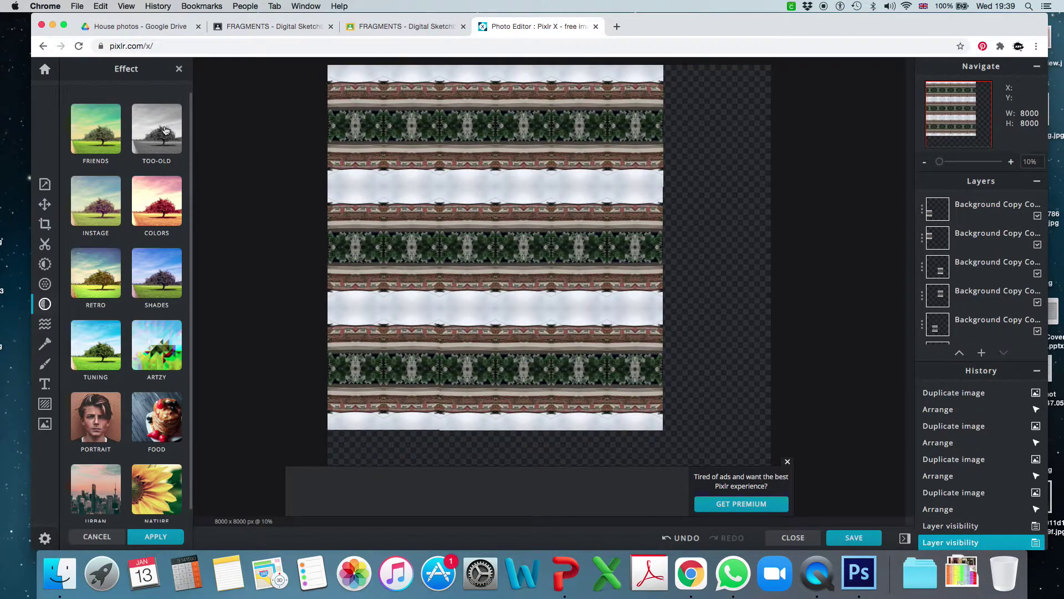
# - Apply the Food category's Berry effect to the top-left tile
pyautogui.click(164, 131)
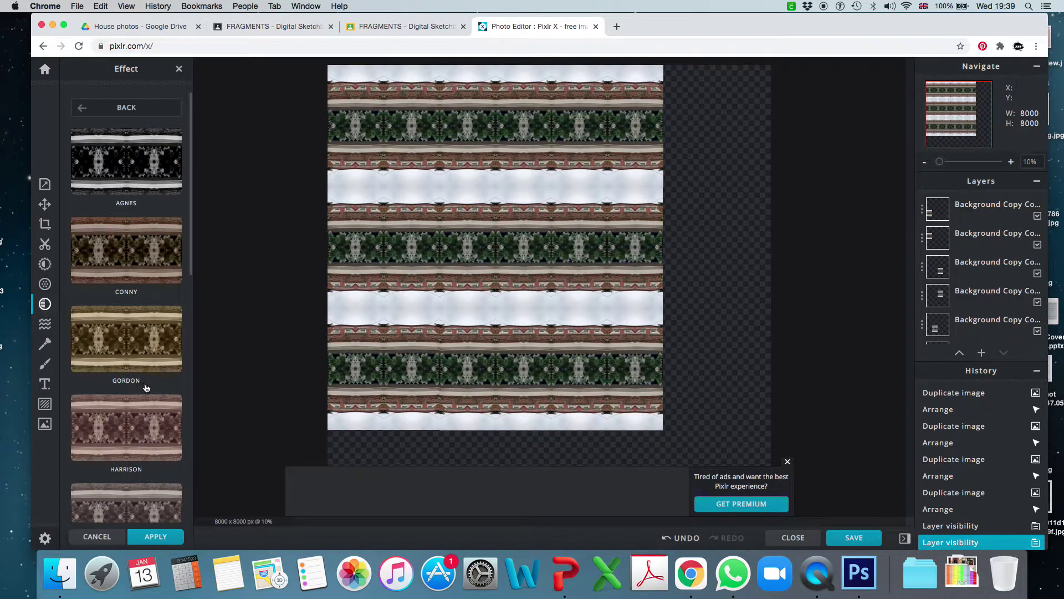
pyautogui.scroll(-10, 147, 387)
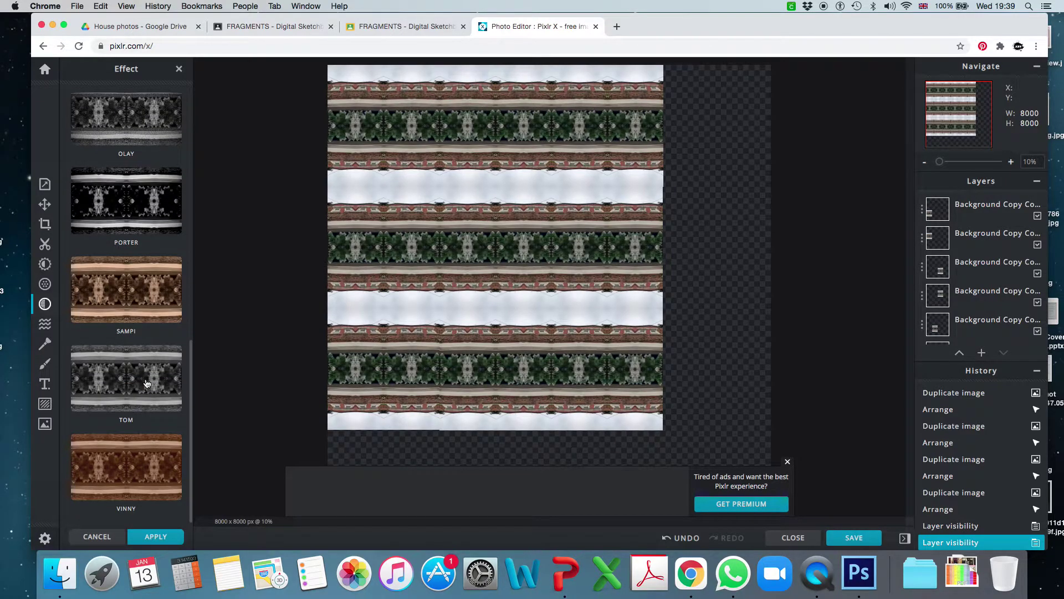
pyautogui.click(178, 68)
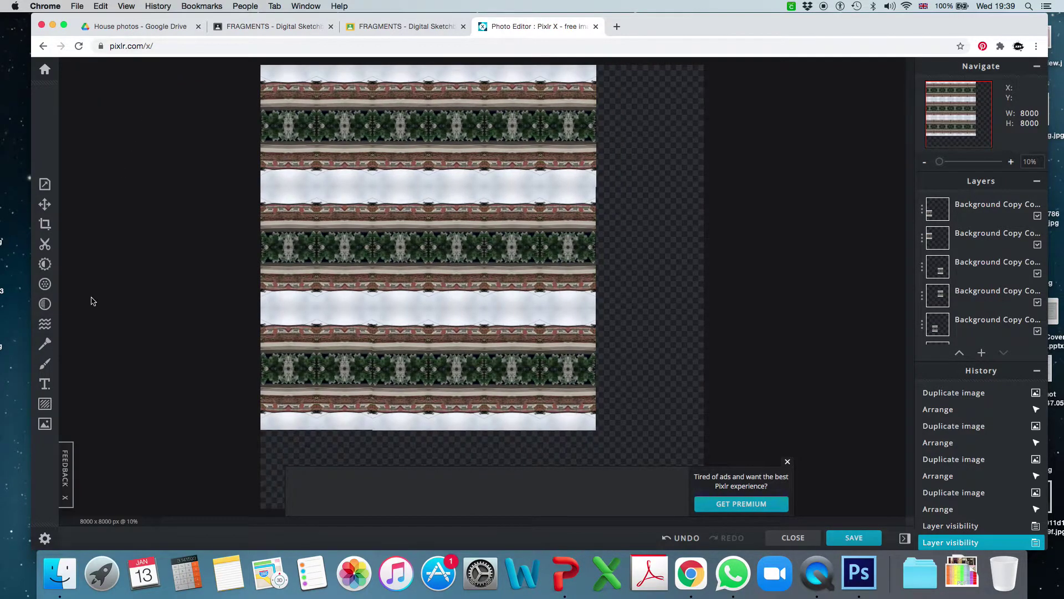
pyautogui.click(45, 303)
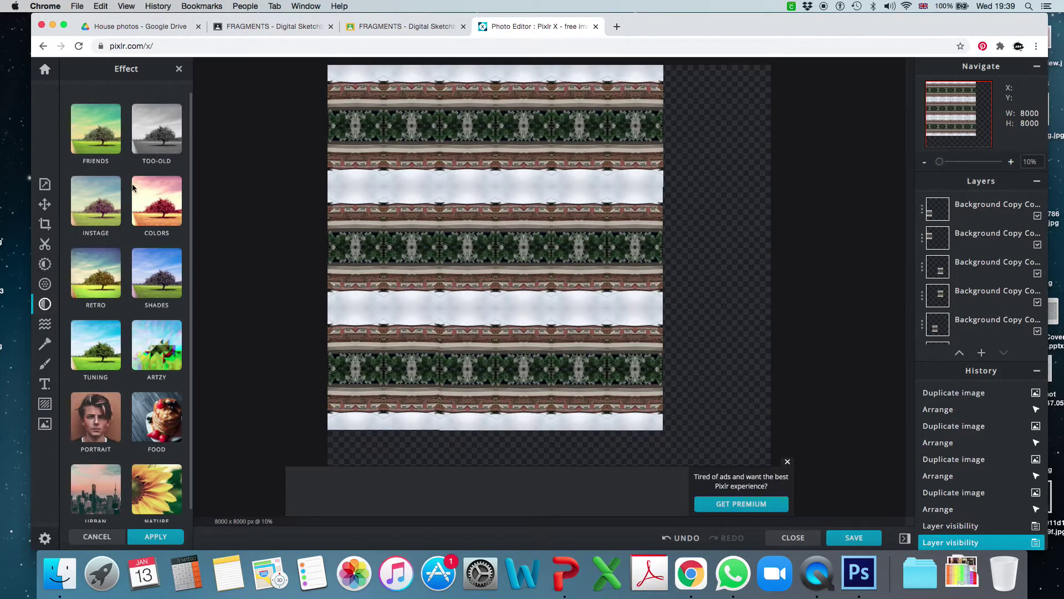
pyautogui.scroll(-1, 140, 305)
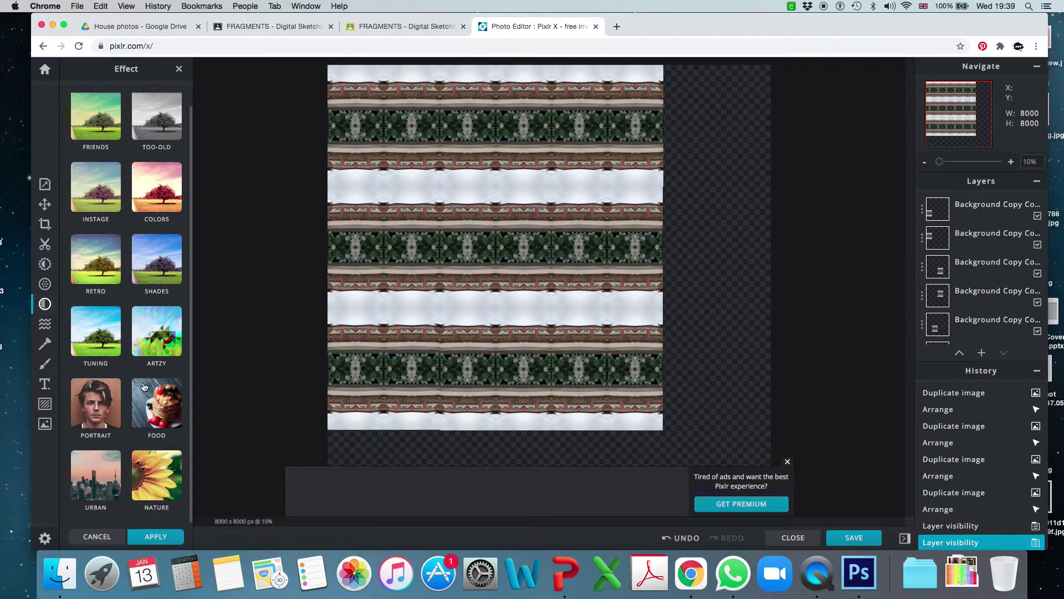
pyautogui.click(152, 401)
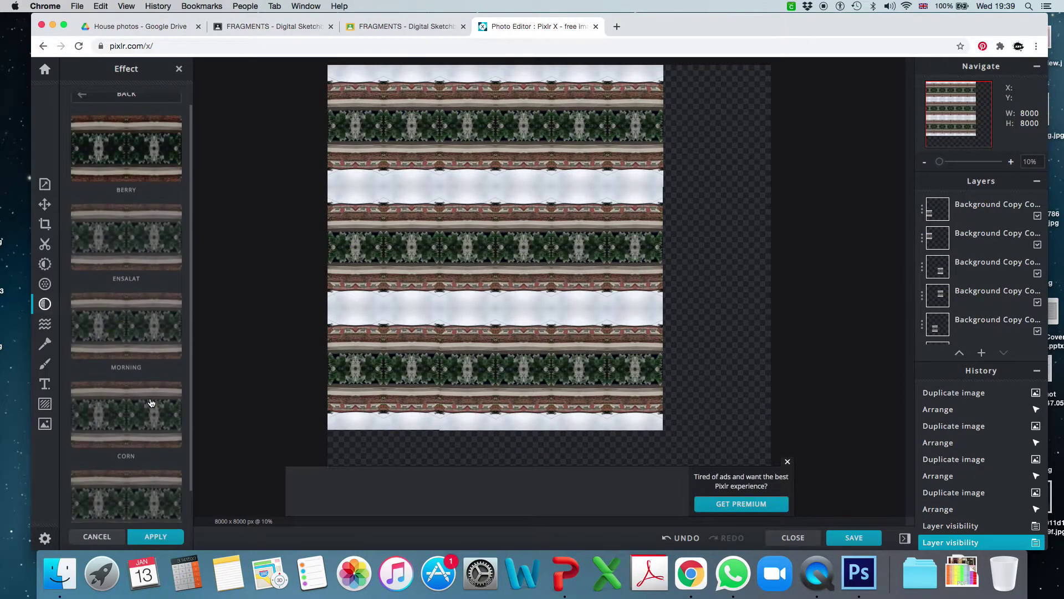
pyautogui.scroll(-2, 156, 292)
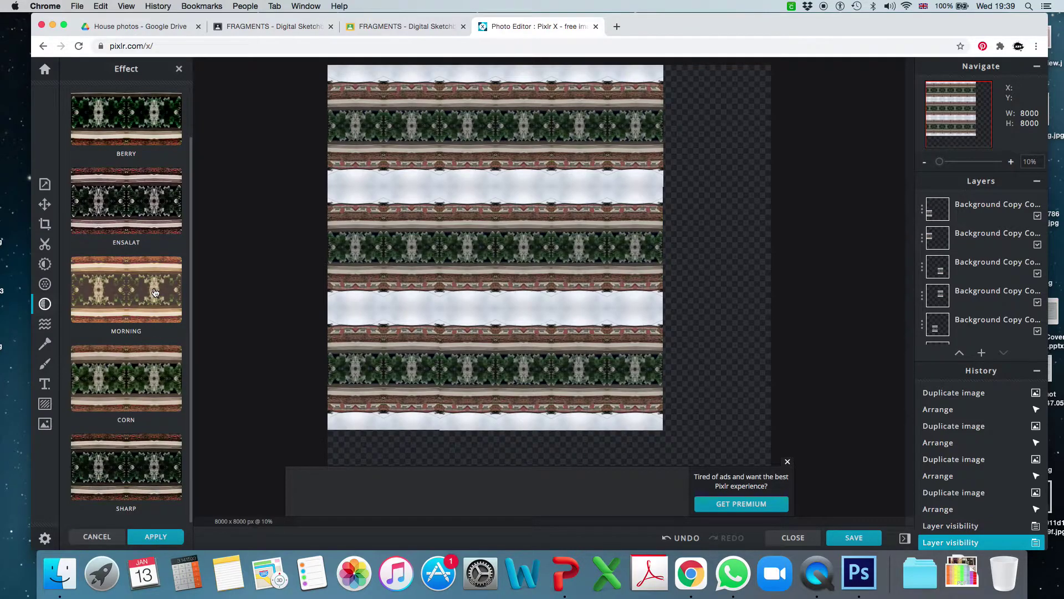
pyautogui.scroll(3, 155, 292)
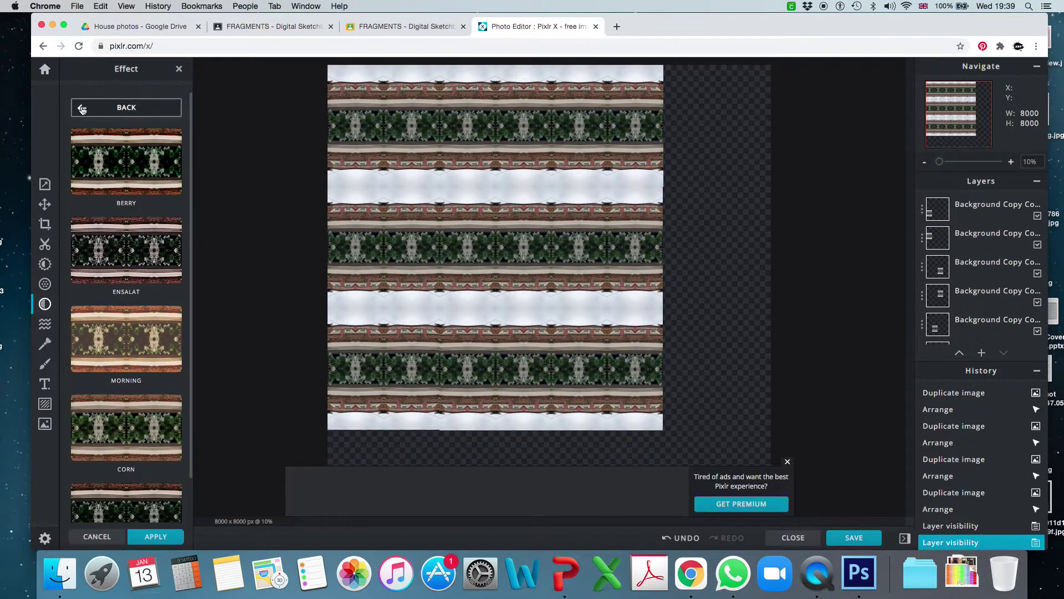
pyautogui.click(118, 161)
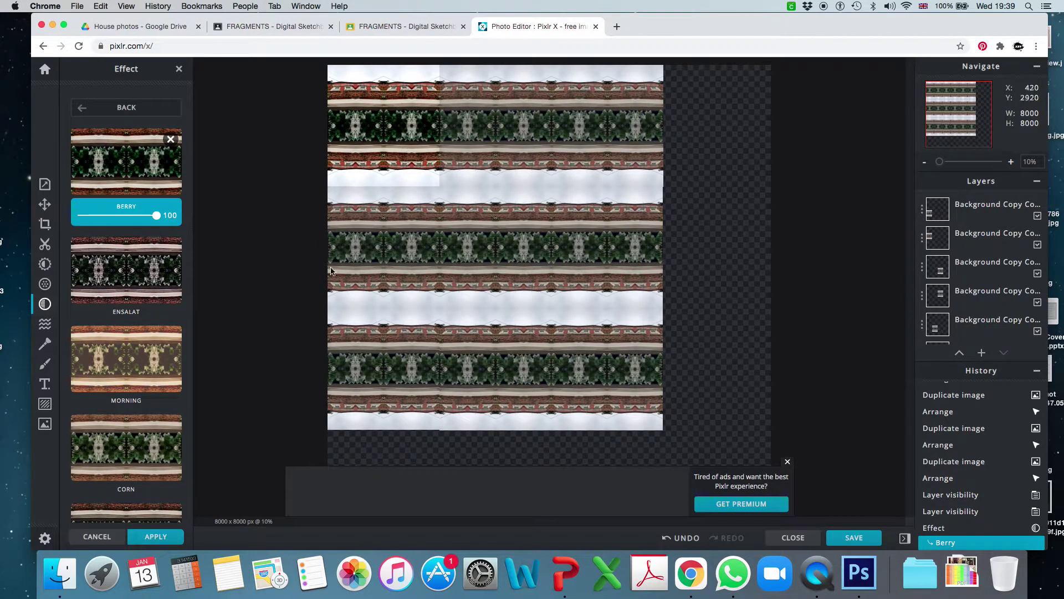
pyautogui.click(167, 536)
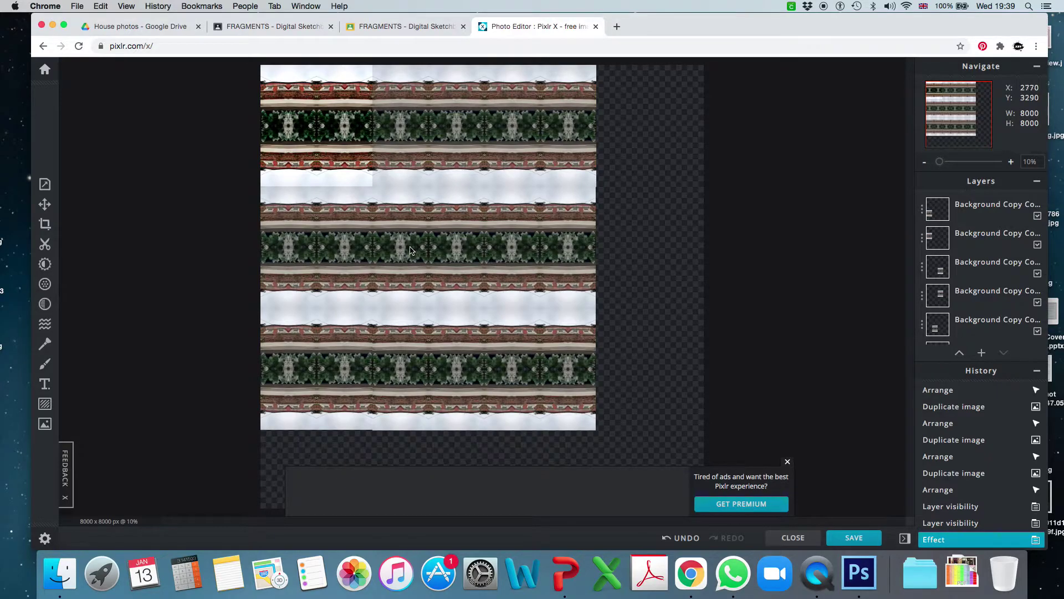
pyautogui.click(44, 205)
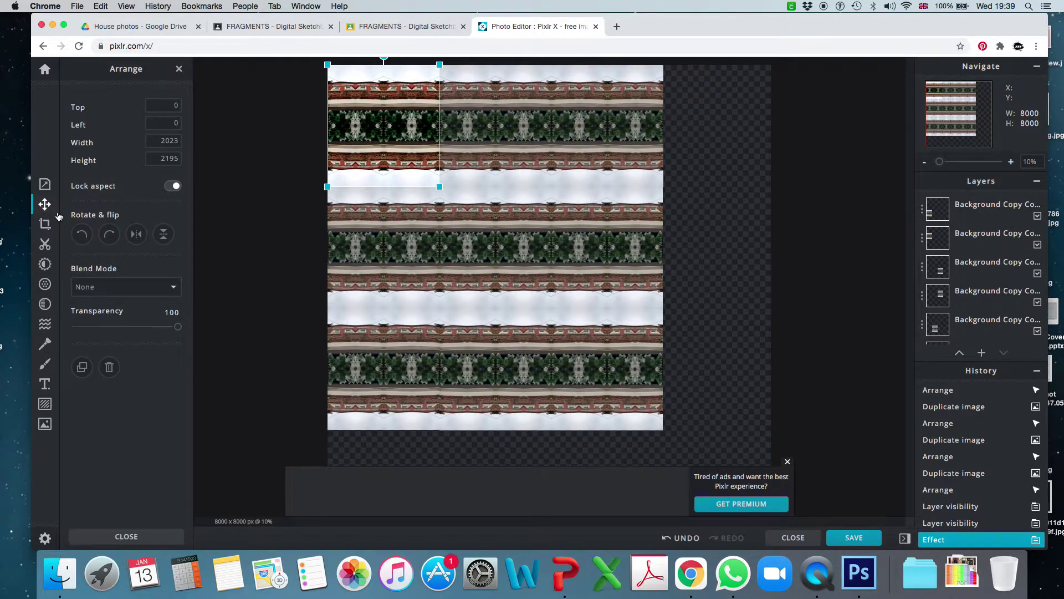
# - Apply the FOOD Berry effect to the centre tile
pyautogui.click(498, 254)
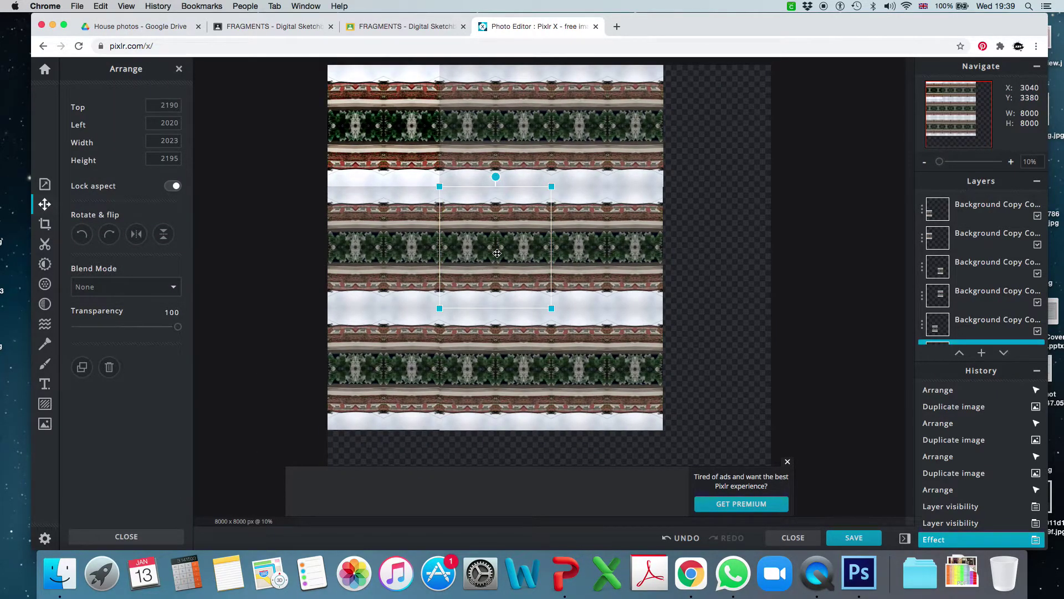
pyautogui.click(45, 305)
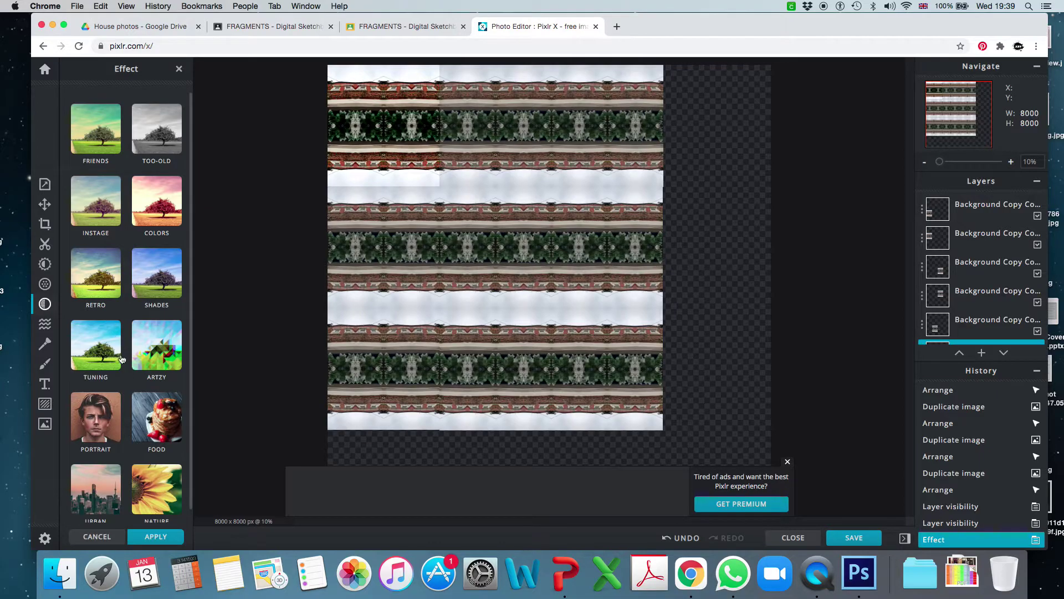
pyautogui.click(154, 422)
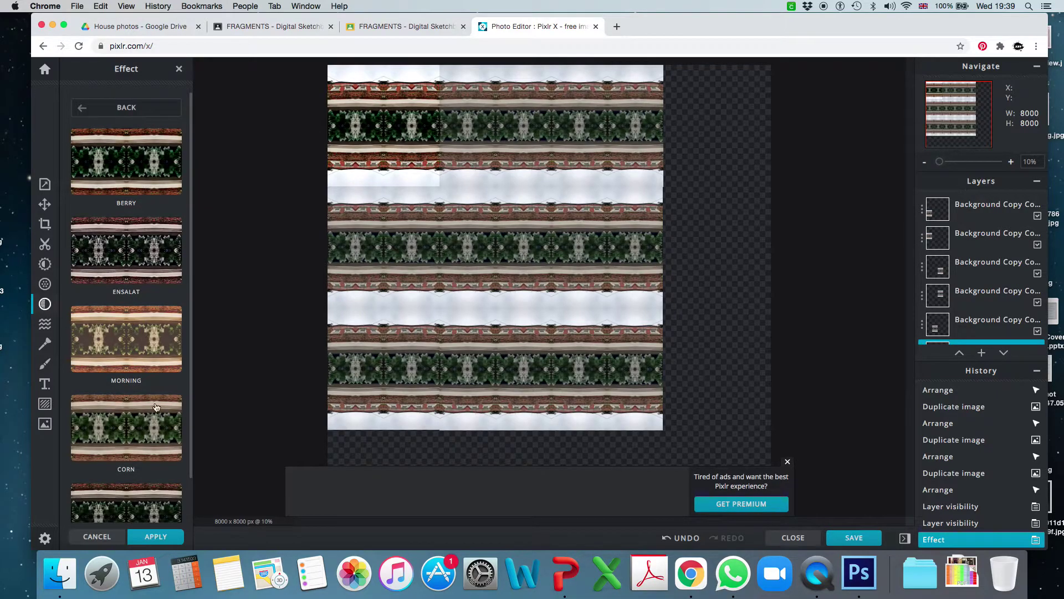
pyautogui.click(150, 165)
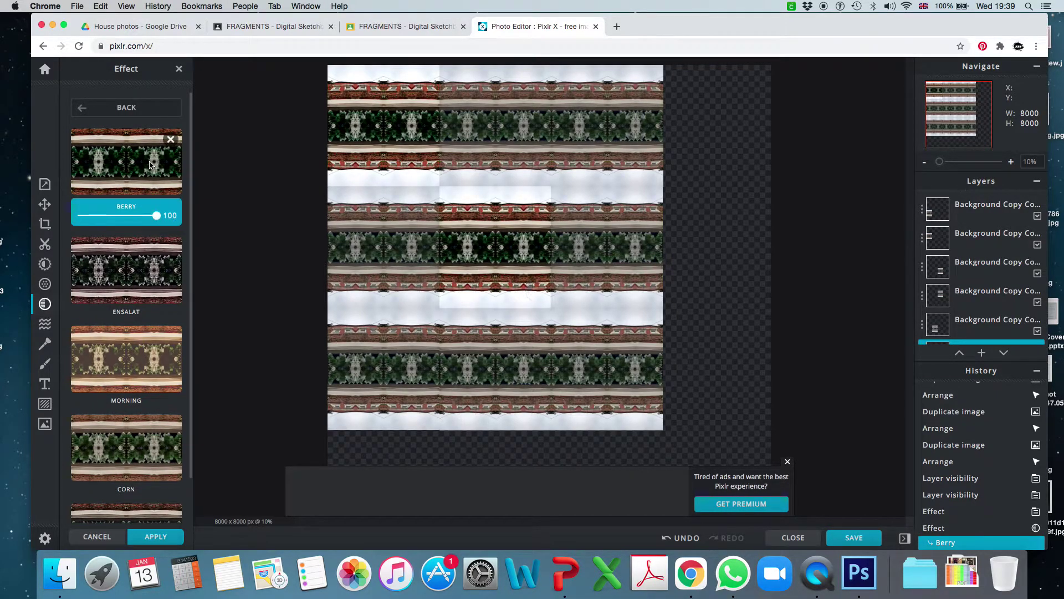
pyautogui.click(157, 536)
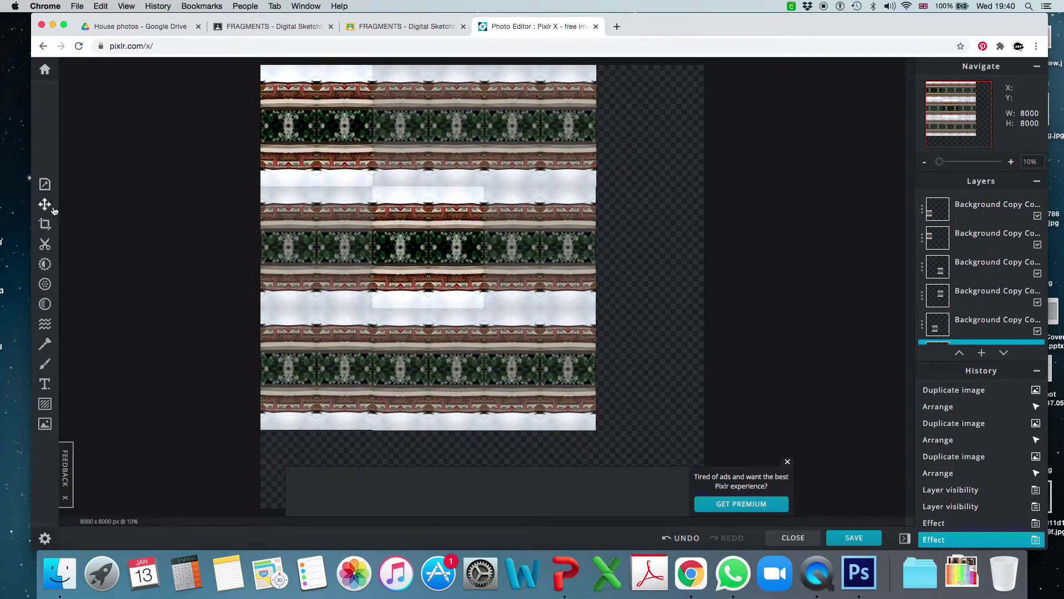
# - Select the lower-right tile and apply the Berry effect to it too
pyautogui.click(45, 204)
pyautogui.click(627, 374)
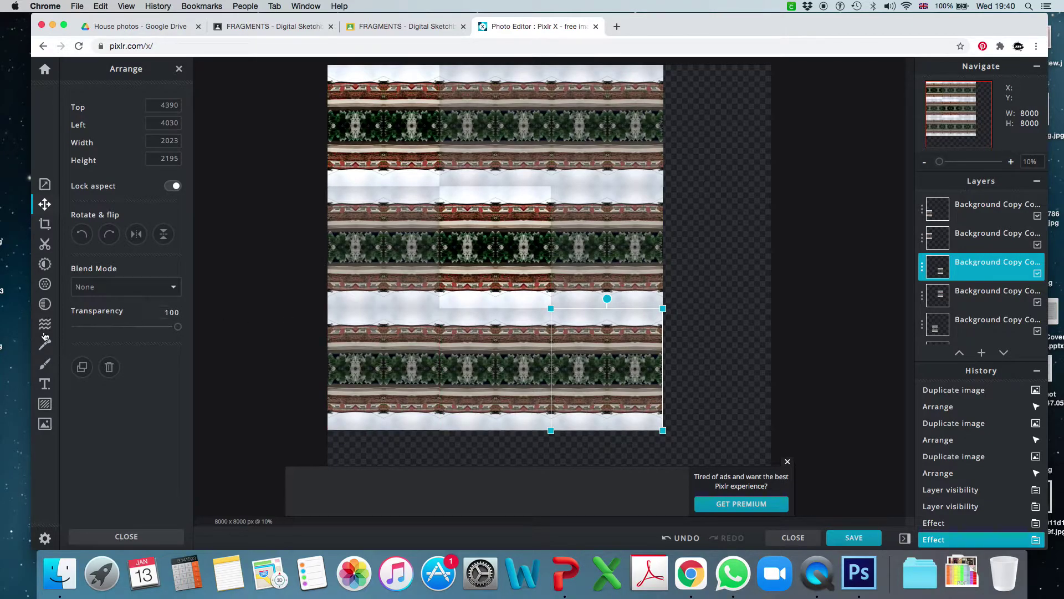
pyautogui.click(45, 304)
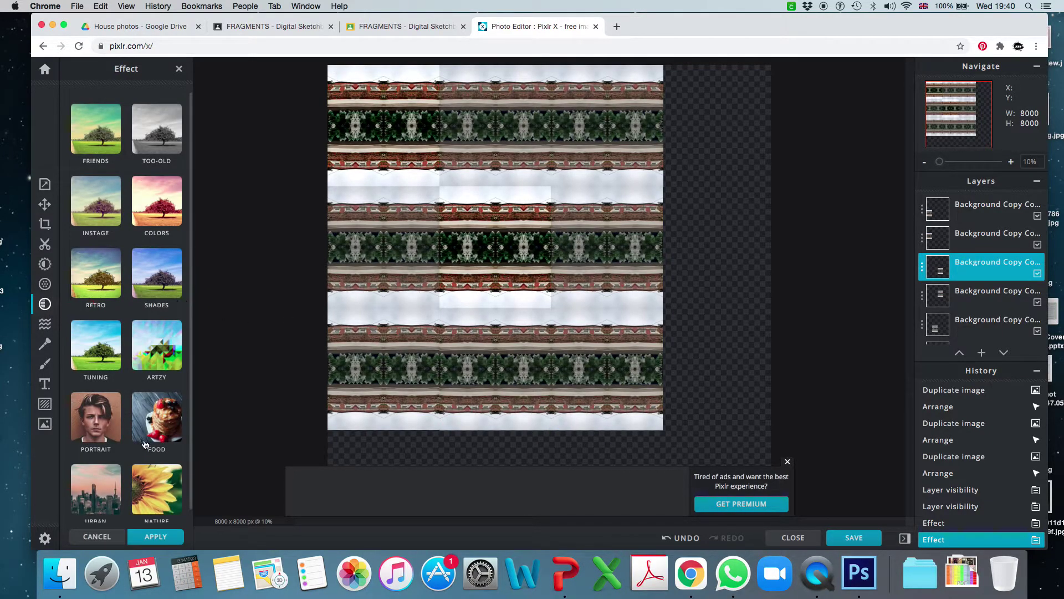
pyautogui.click(147, 441)
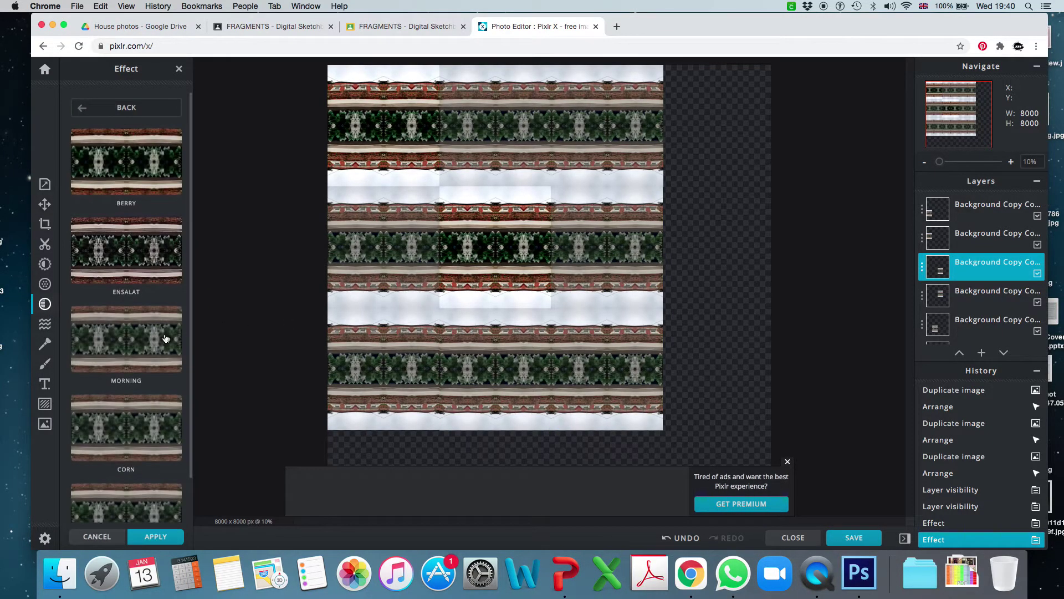
pyautogui.click(131, 168)
pyautogui.click(170, 537)
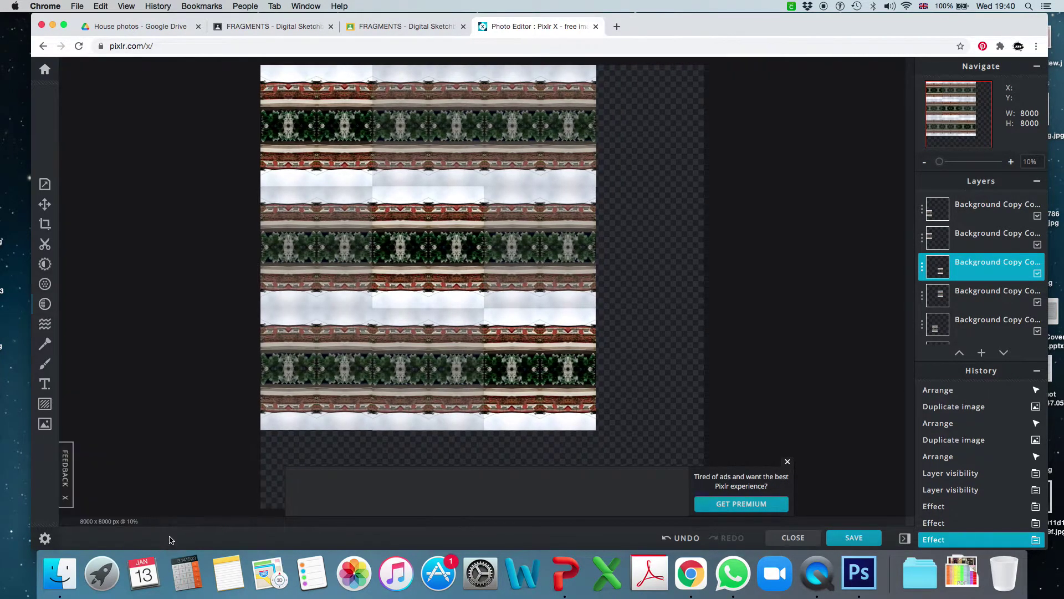
# - Apply the TOO-OLD Conny effect to the top-middle tile
pyautogui.click(45, 205)
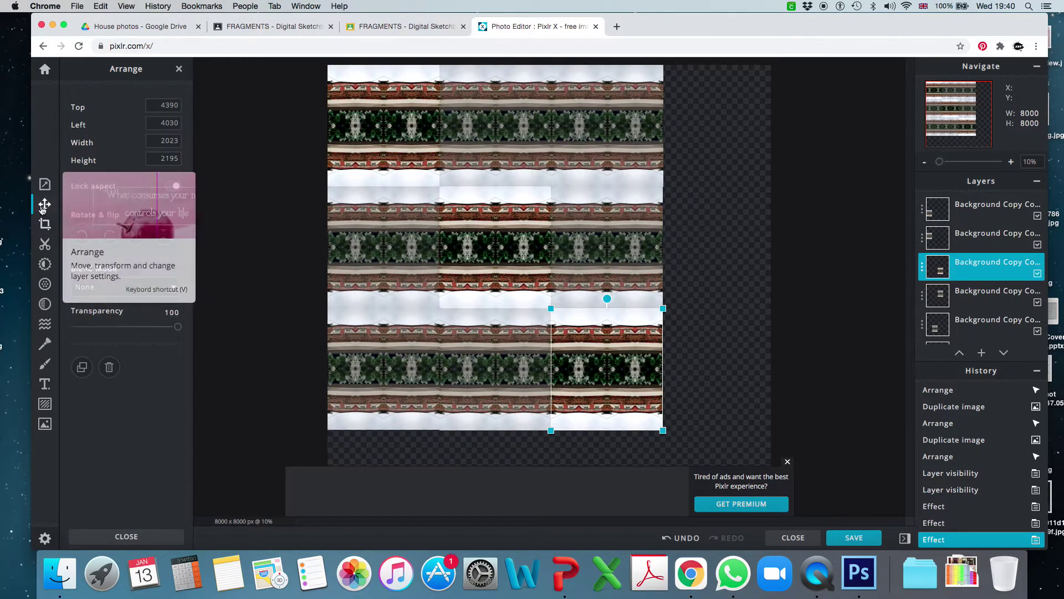
pyautogui.click(489, 138)
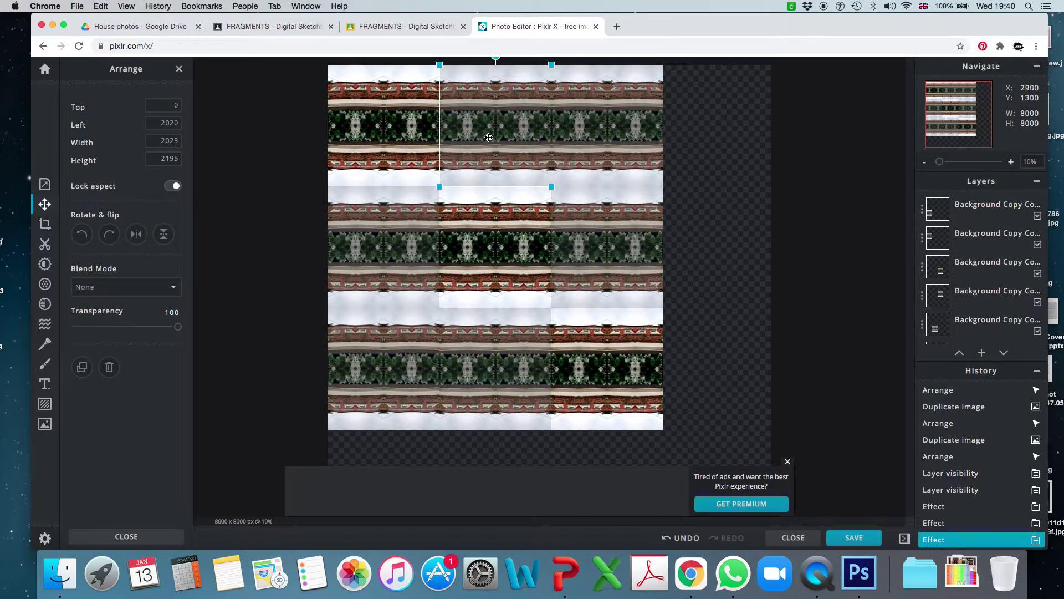
pyautogui.click(45, 305)
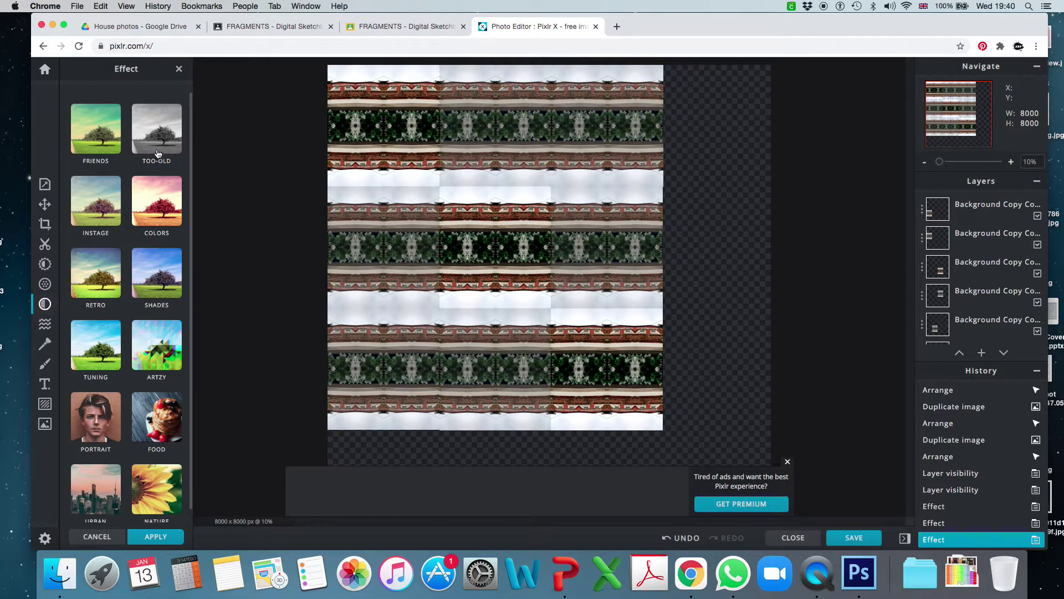
pyautogui.click(158, 140)
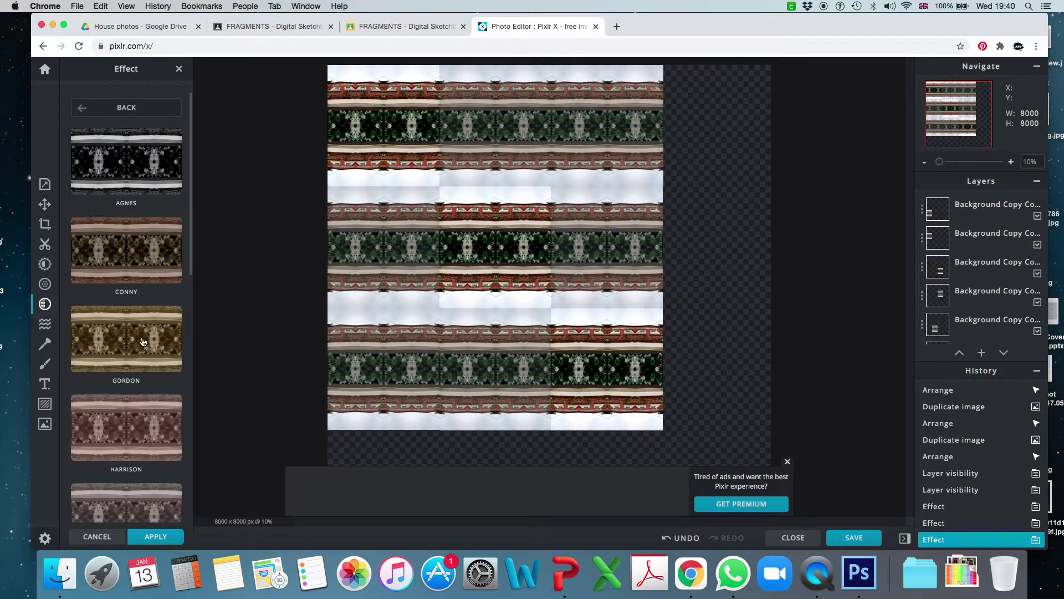
pyautogui.scroll(-1, 148, 310)
pyautogui.scroll(-2, 148, 311)
pyautogui.scroll(-7, 147, 318)
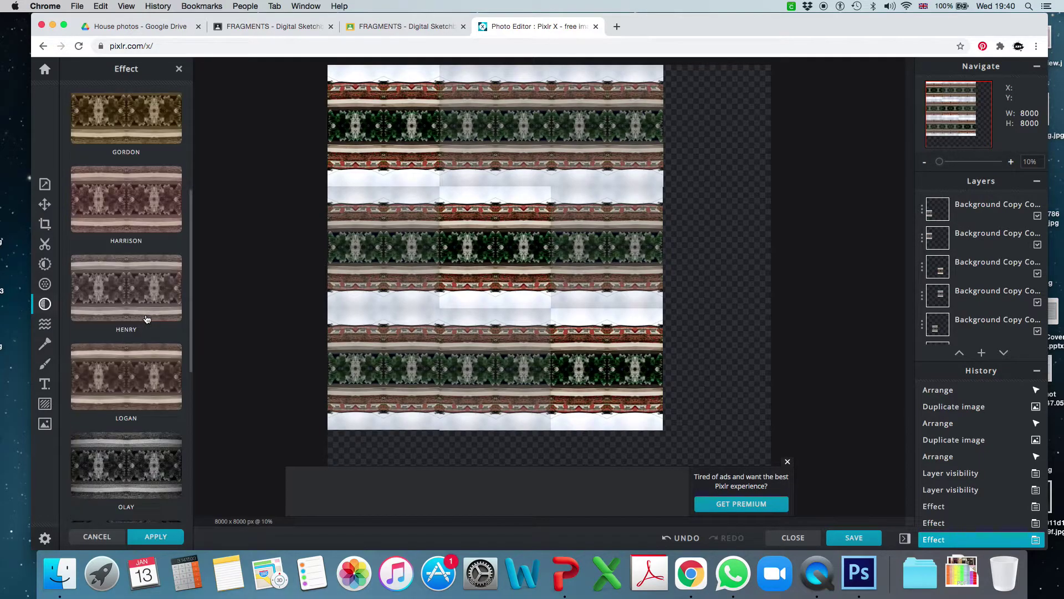
pyautogui.scroll(10, 152, 314)
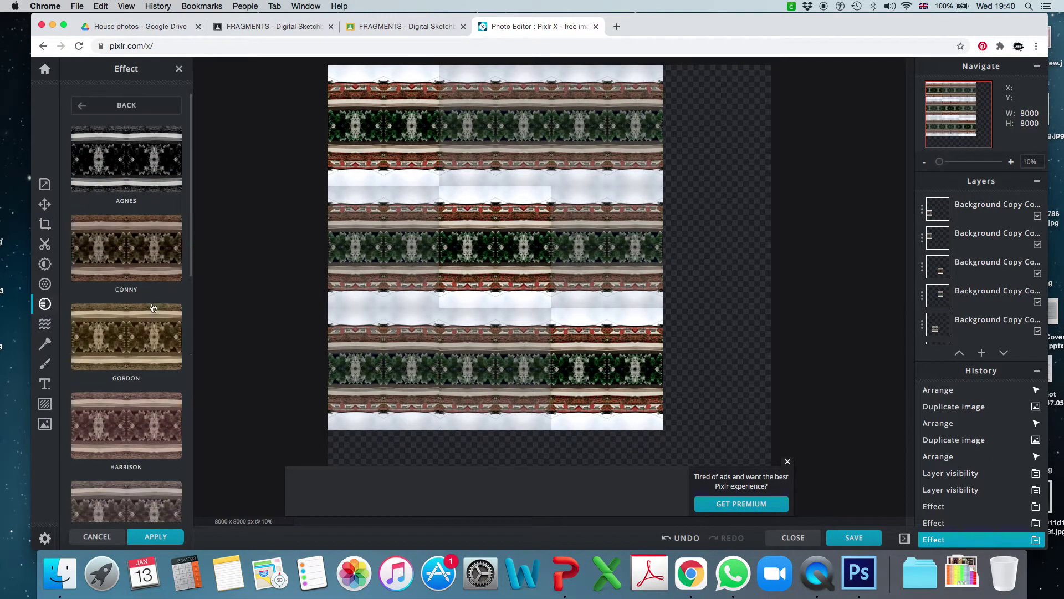
pyautogui.click(149, 255)
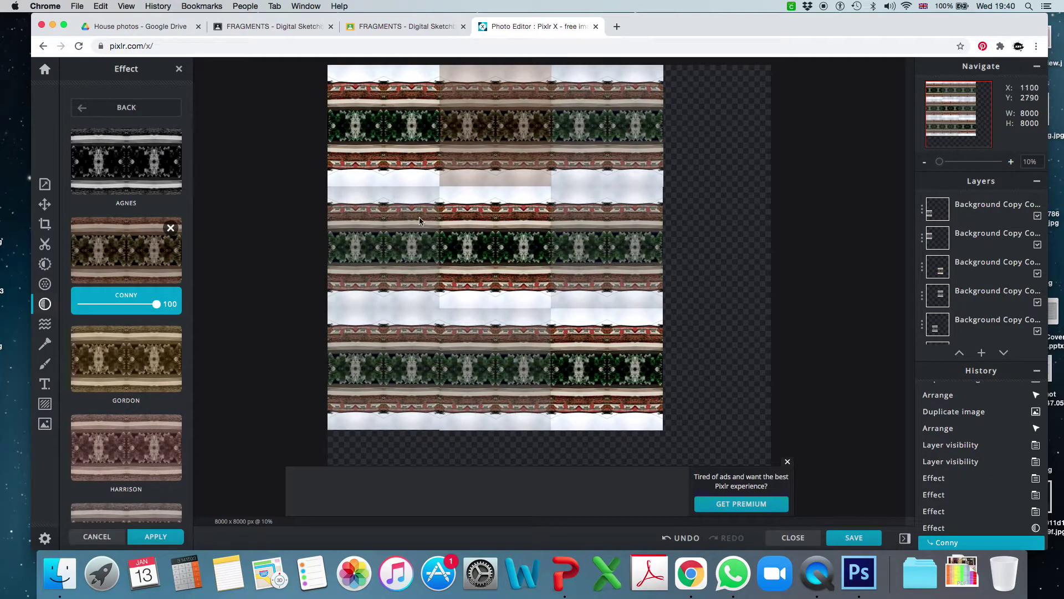
pyautogui.click(155, 536)
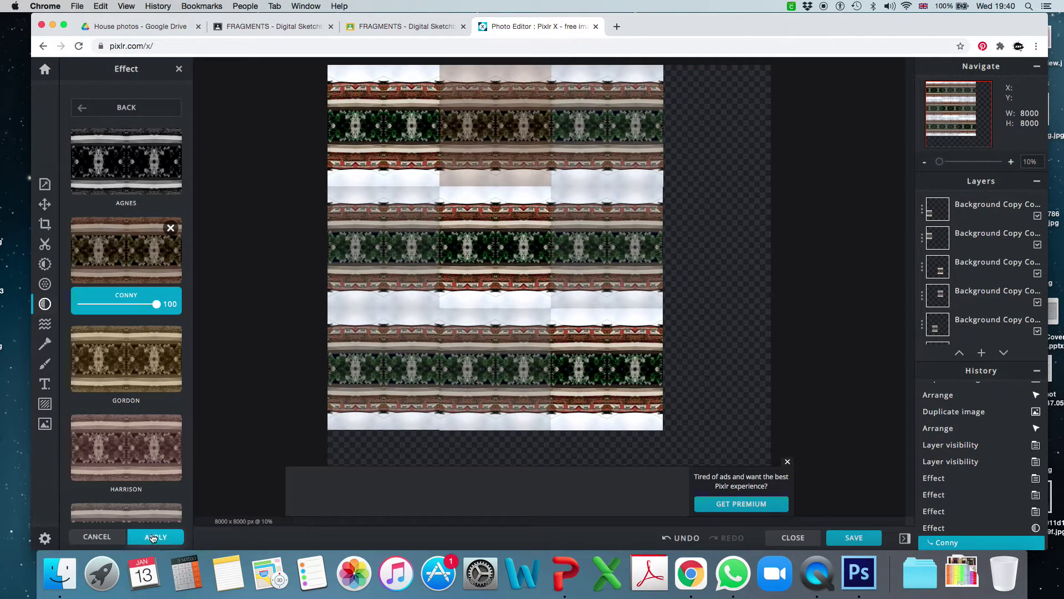
# - Give the right-middle tile the Conny effect as well
pyautogui.click(43, 207)
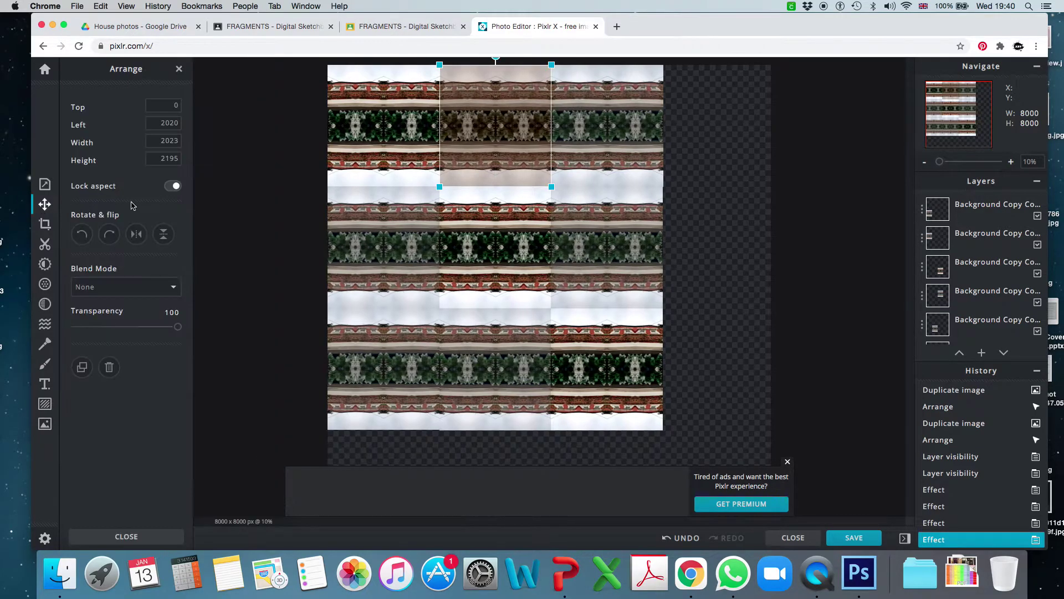
pyautogui.click(608, 244)
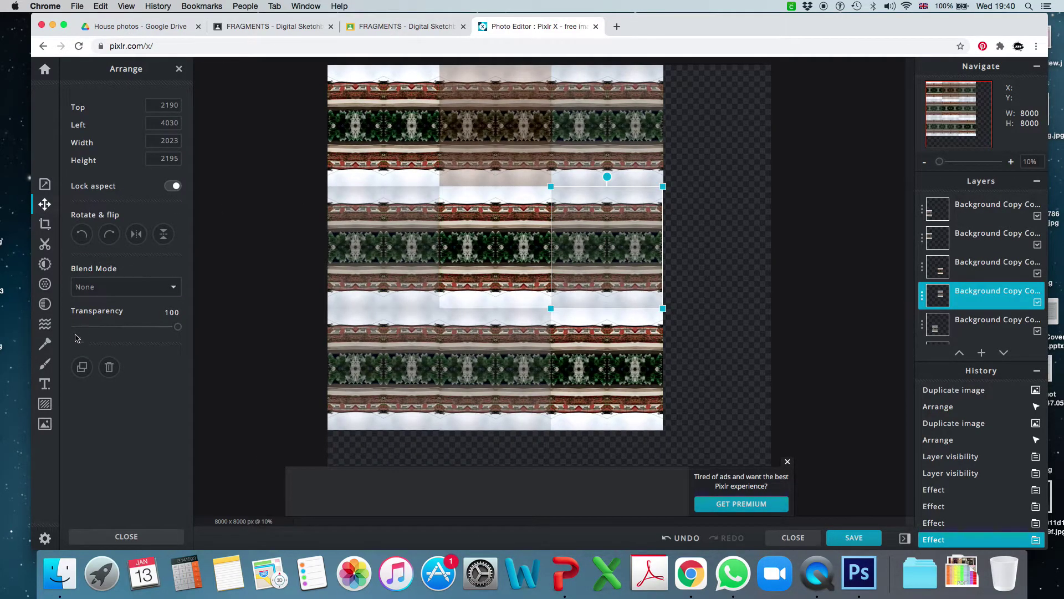
pyautogui.click(45, 307)
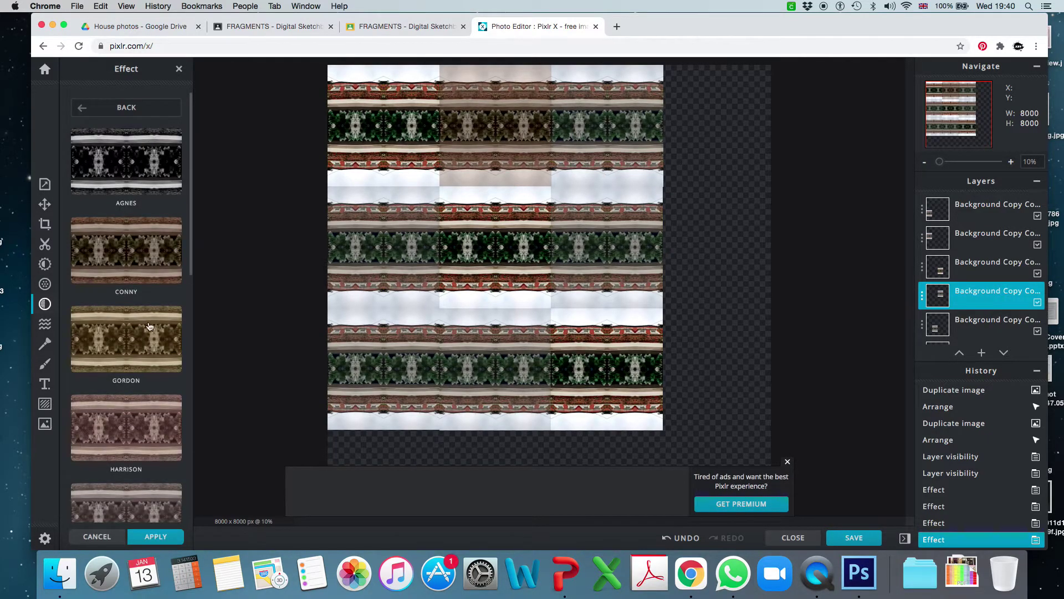
pyautogui.click(150, 271)
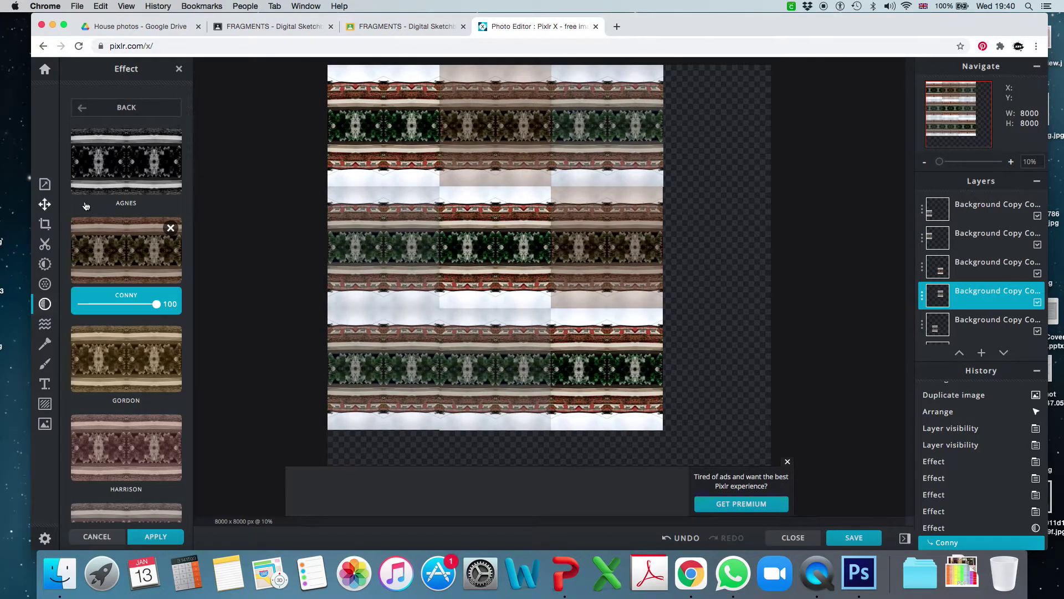
pyautogui.press('v')
pyautogui.click(630, 133)
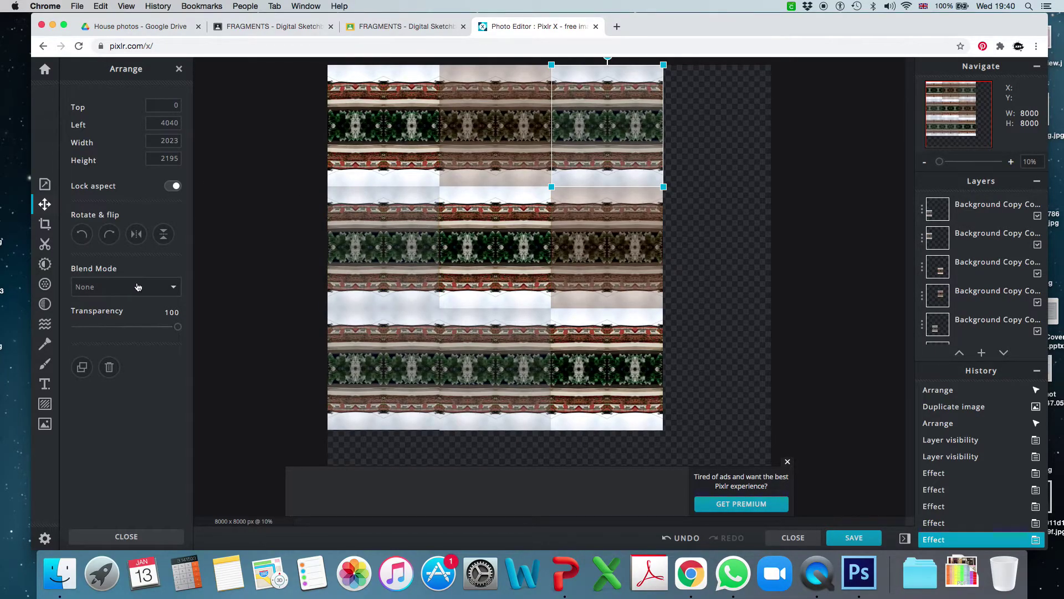
# - Try the SHADES Blueberry effect on the top-right tile, then discard it
pyautogui.click(45, 304)
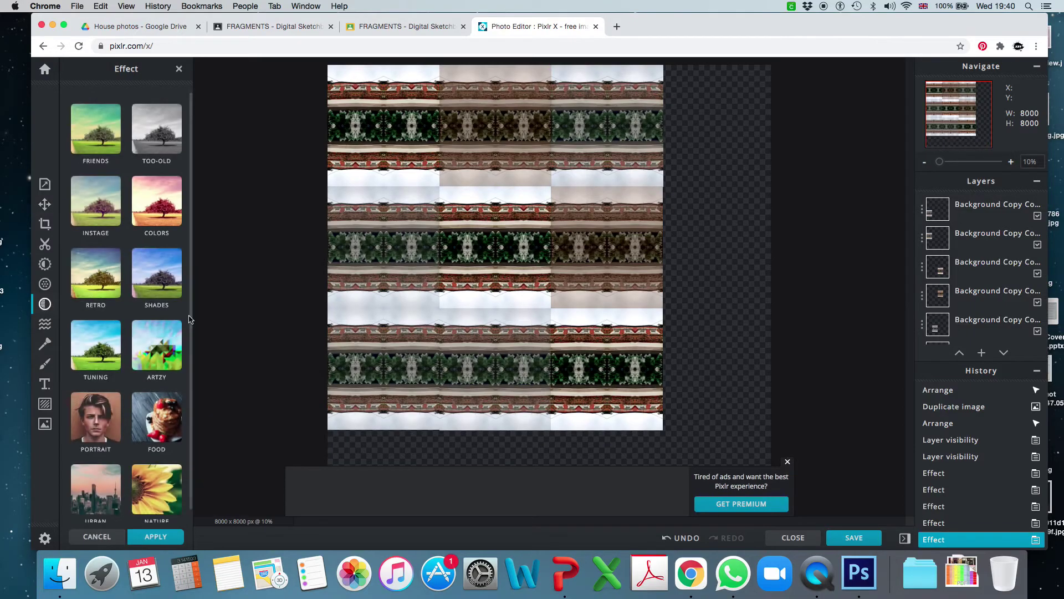
pyautogui.click(170, 288)
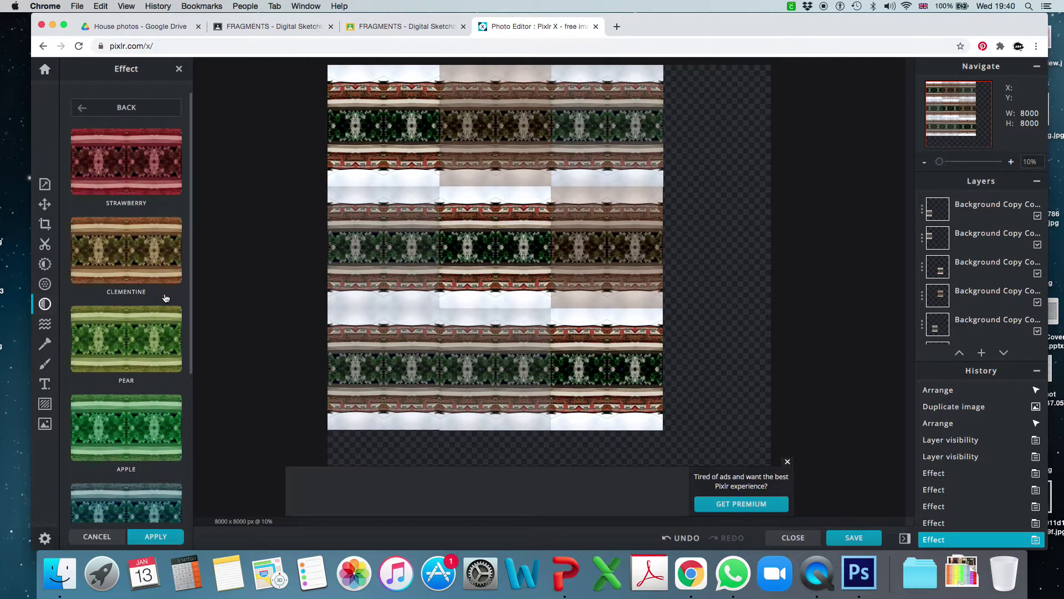
pyautogui.scroll(-4, 165, 298)
pyautogui.click(159, 299)
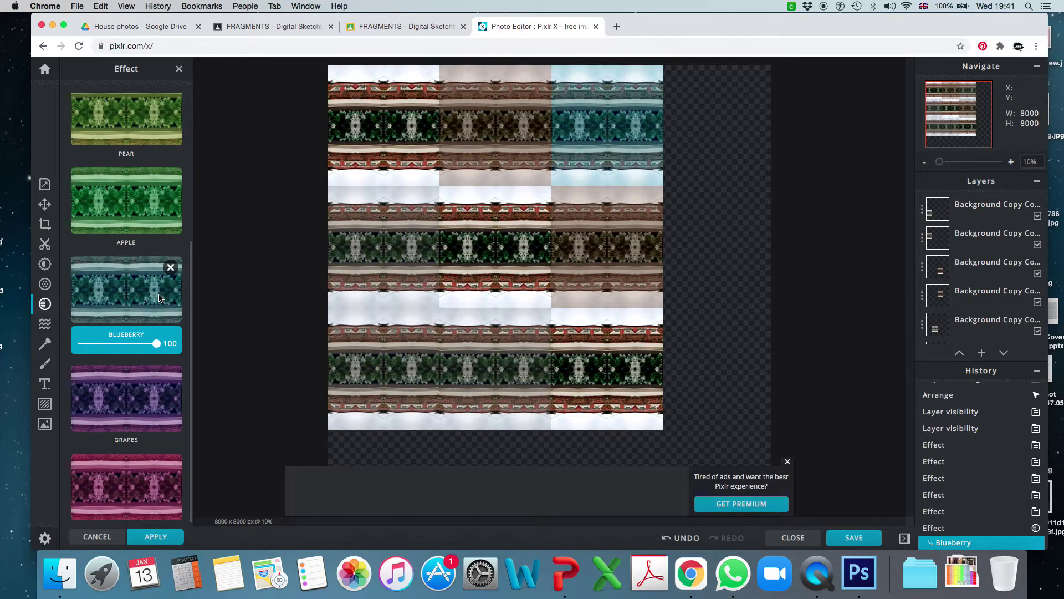
pyautogui.click(97, 536)
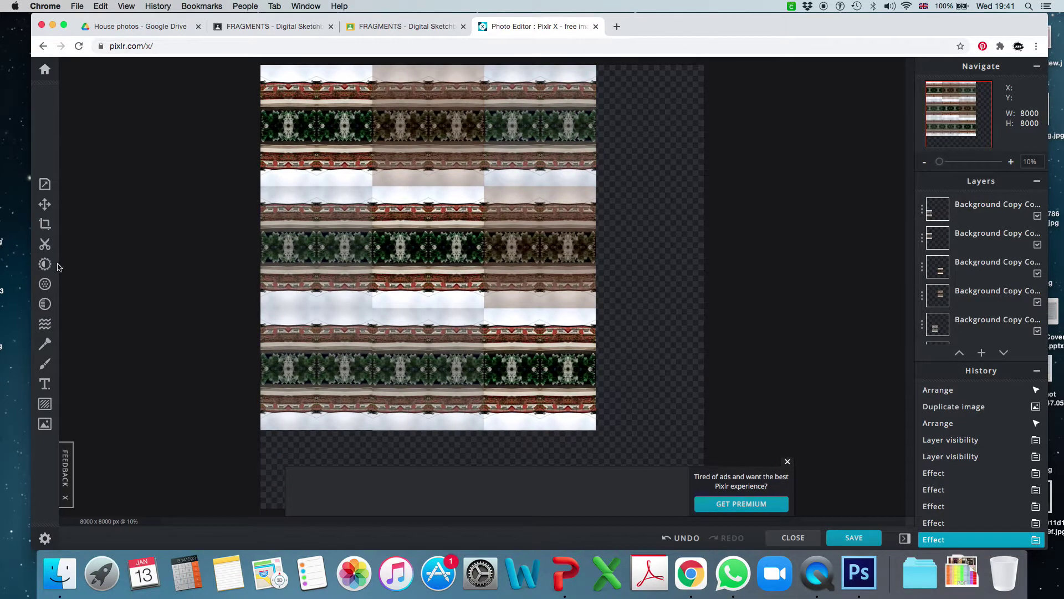
# - Apply the FOOD Morning effect at 100 to the top-right tile
pyautogui.click(45, 304)
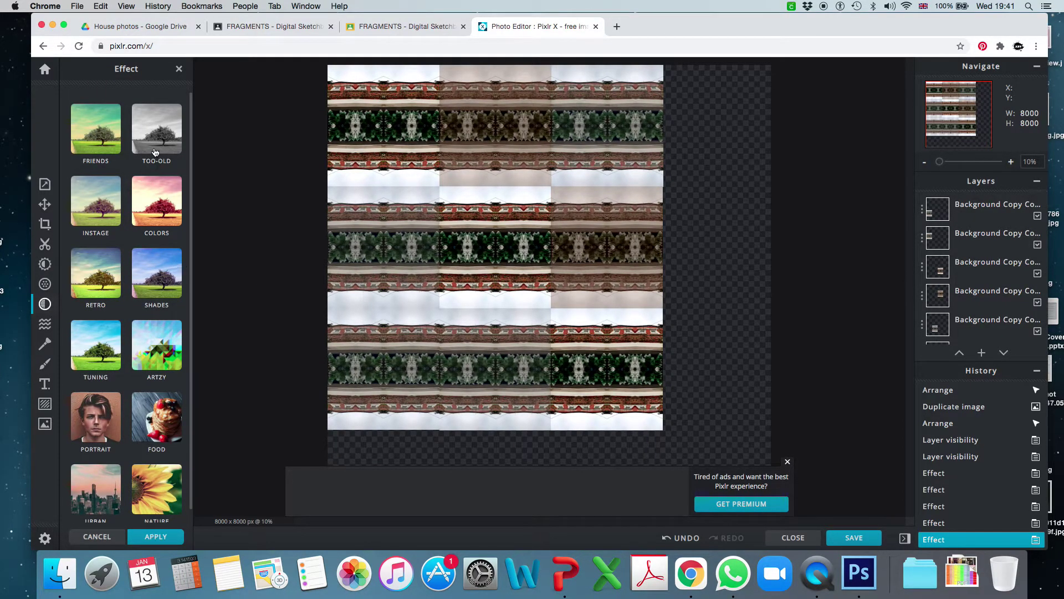
pyautogui.scroll(-1, 149, 438)
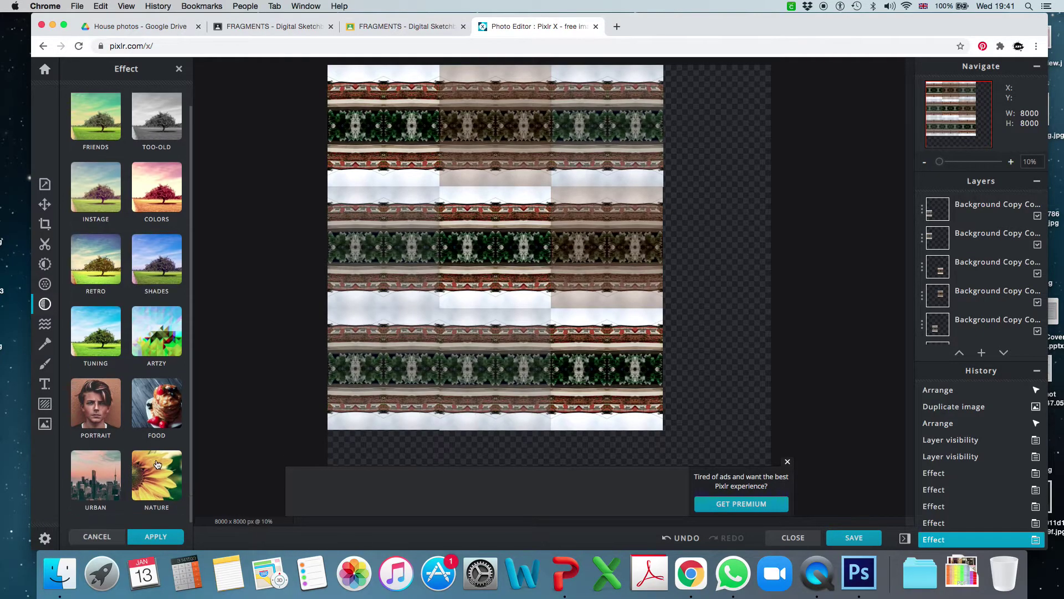
pyautogui.click(165, 411)
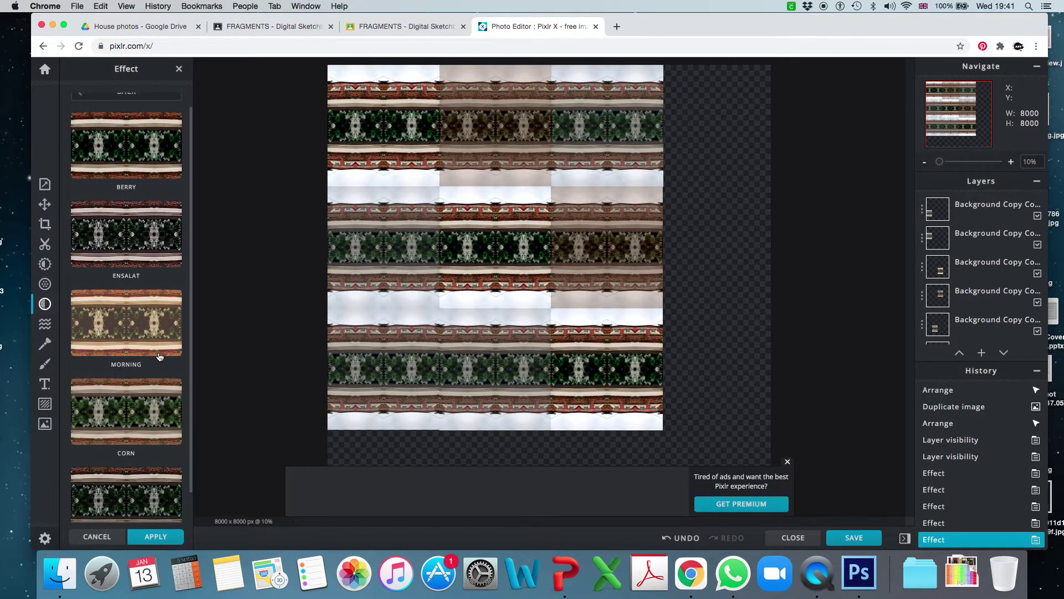
pyautogui.scroll(-2, 160, 356)
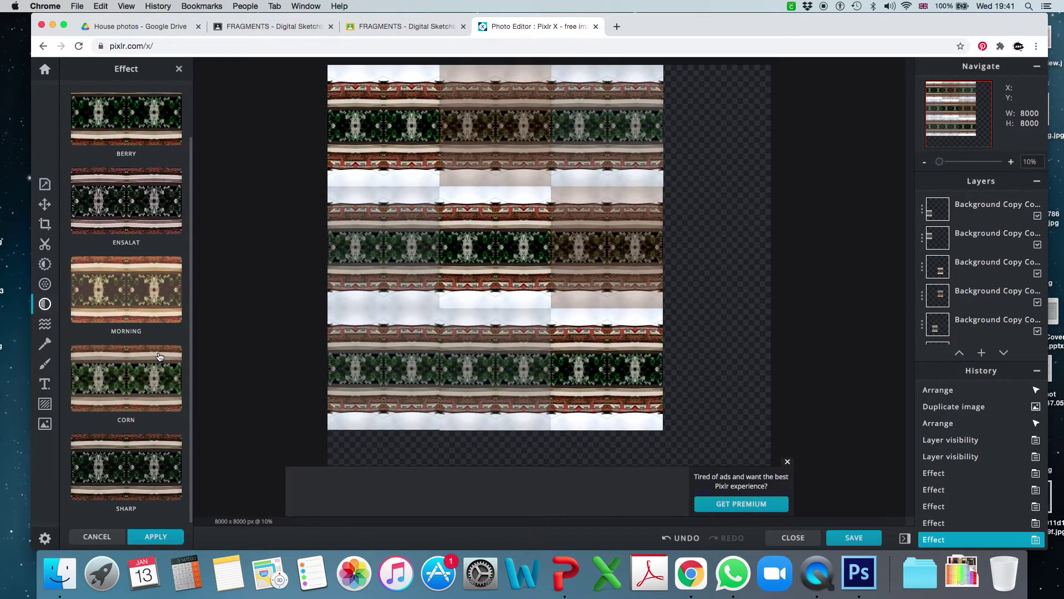
pyautogui.click(151, 285)
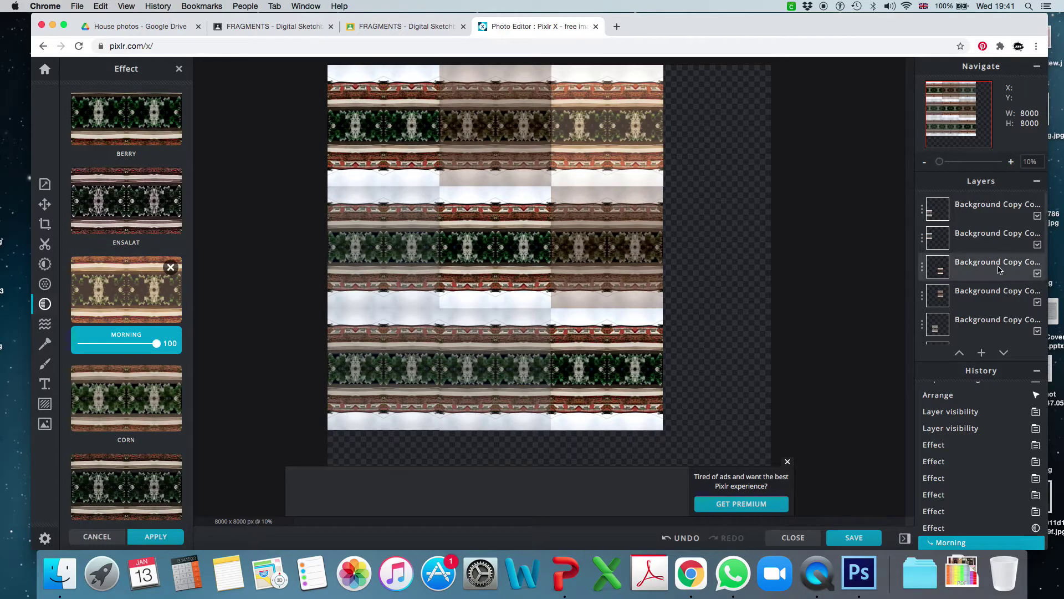
# - Select the middle-left tile and recolour it with the TOO-OLD Conny effect
pyautogui.click(44, 204)
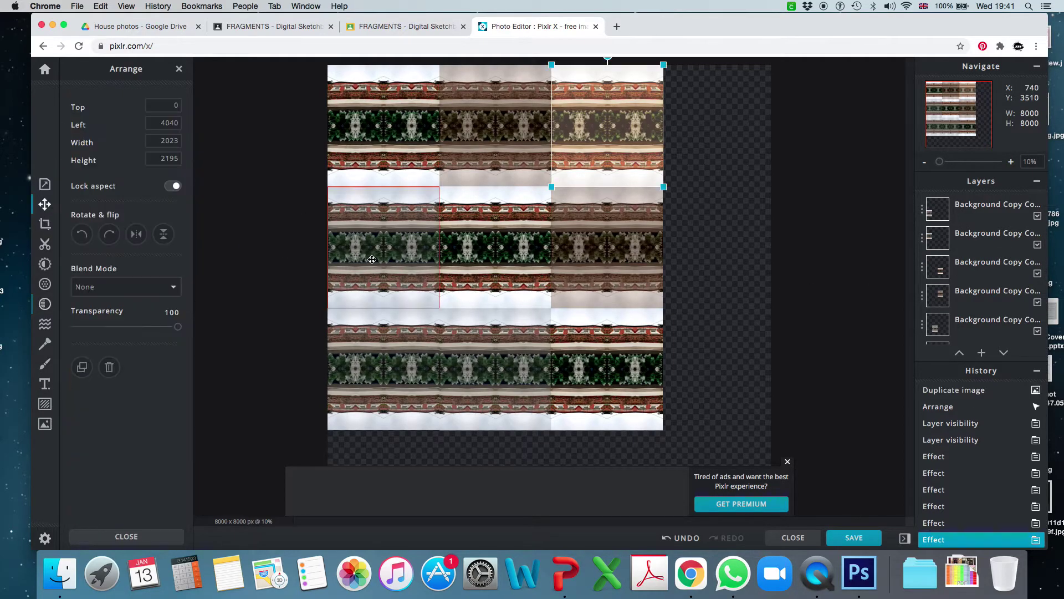
pyautogui.click(380, 253)
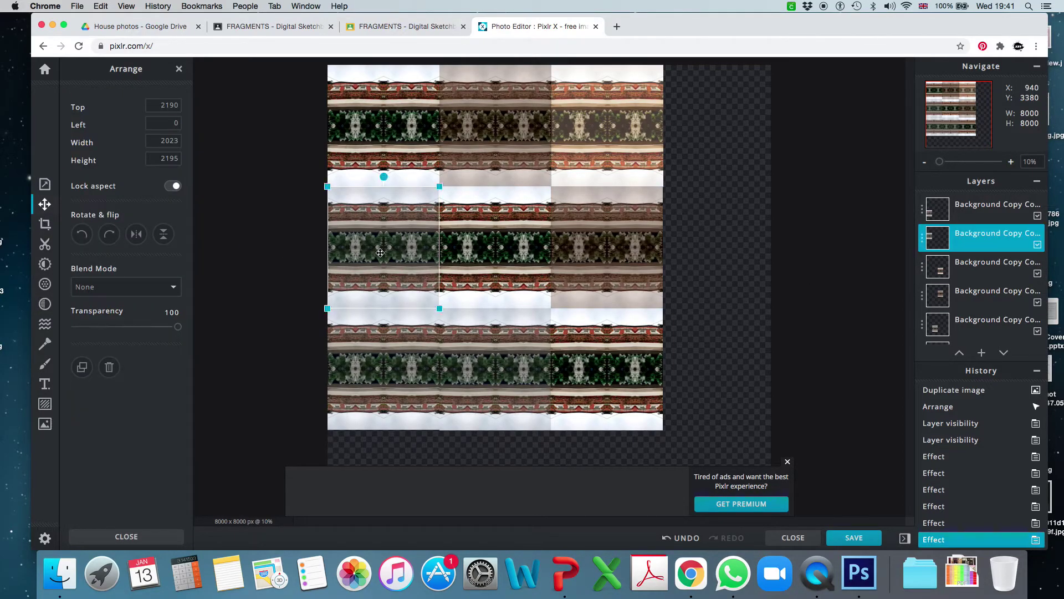
pyautogui.click(475, 328)
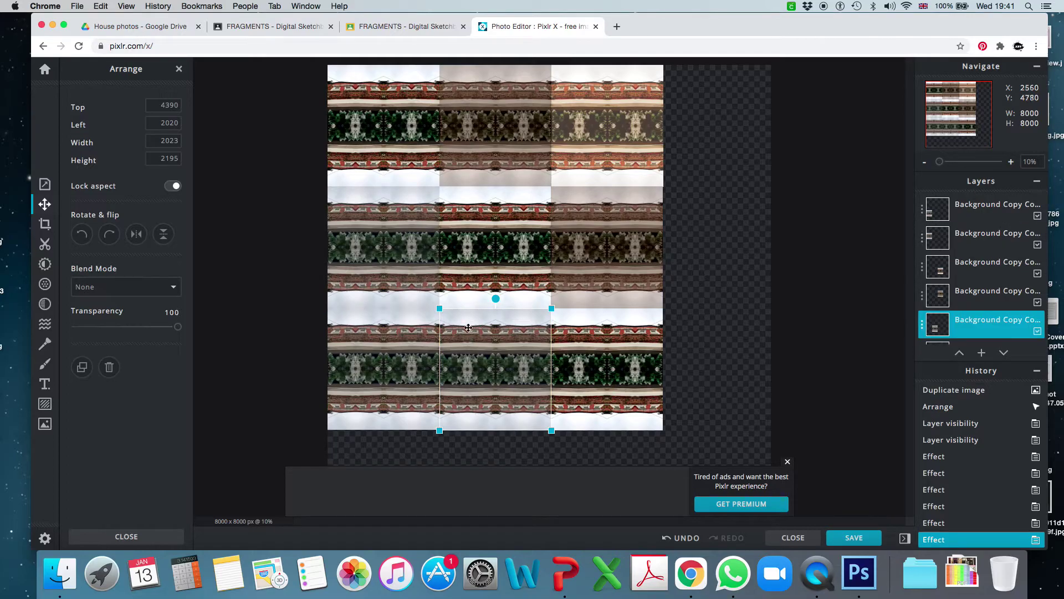
pyautogui.click(407, 280)
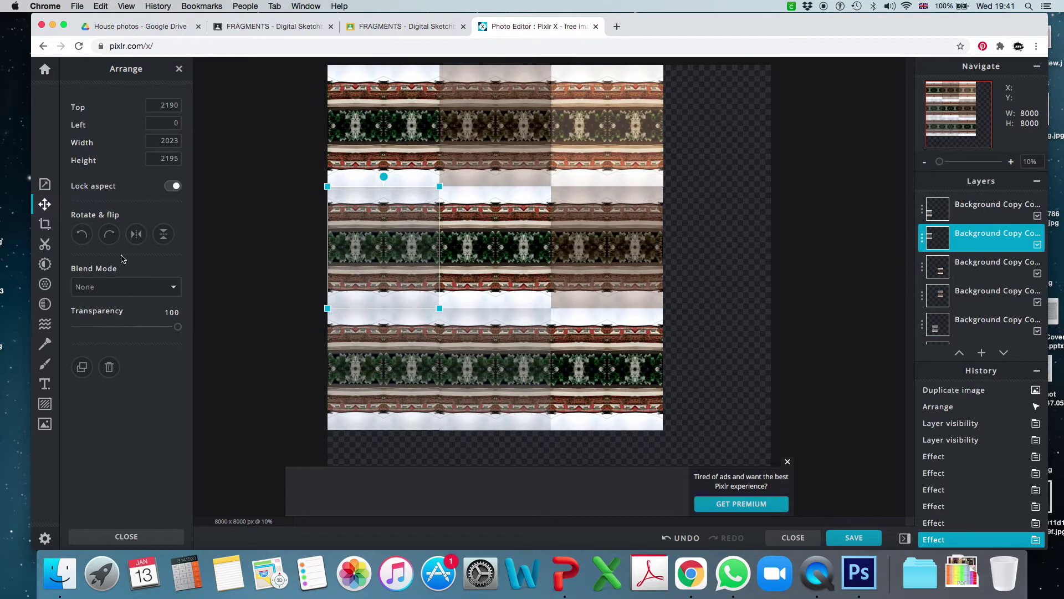
pyautogui.click(45, 304)
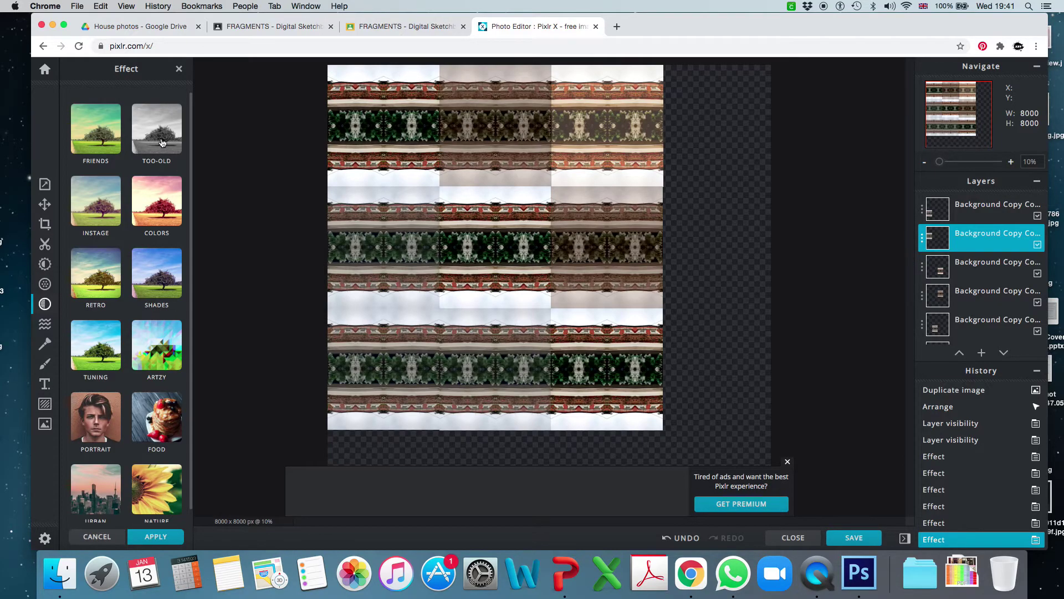
pyautogui.click(162, 143)
pyautogui.scroll(-1, 159, 299)
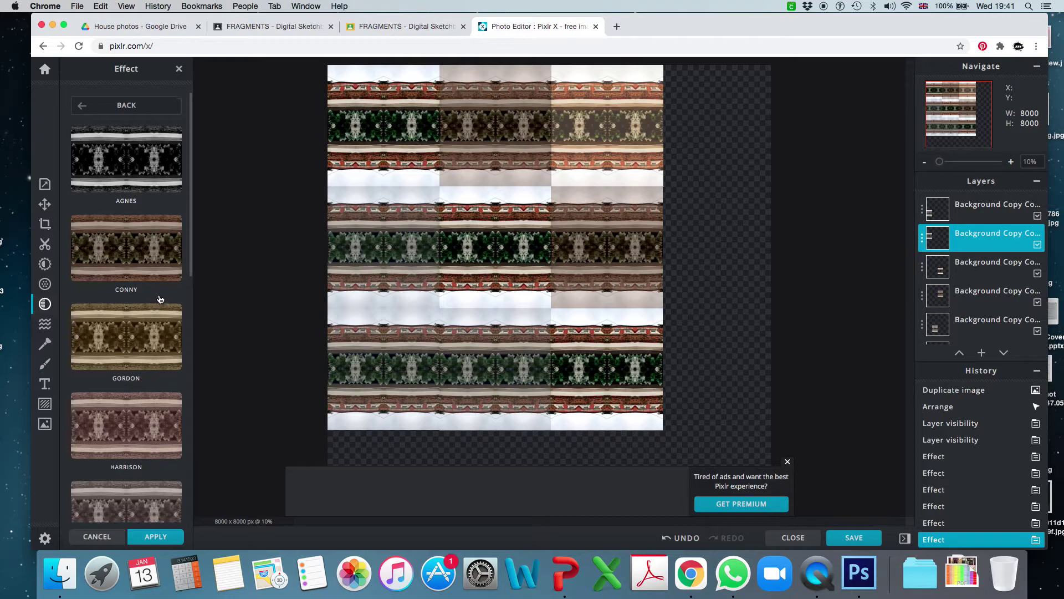
pyautogui.click(150, 258)
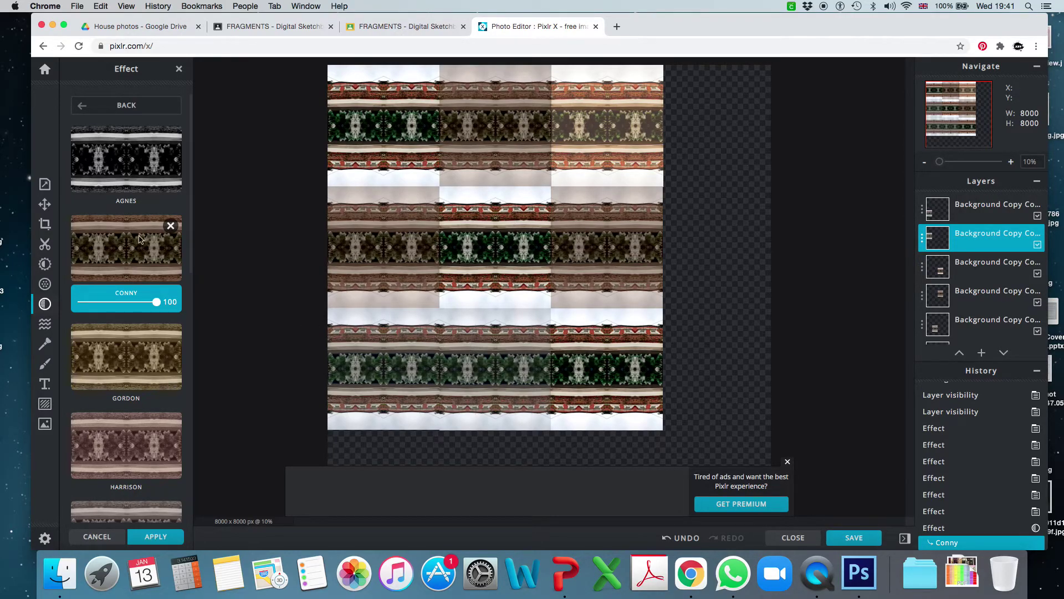
# - Select the bottom-middle tile and apply the same TOO-OLD Conny effect
pyautogui.click(45, 204)
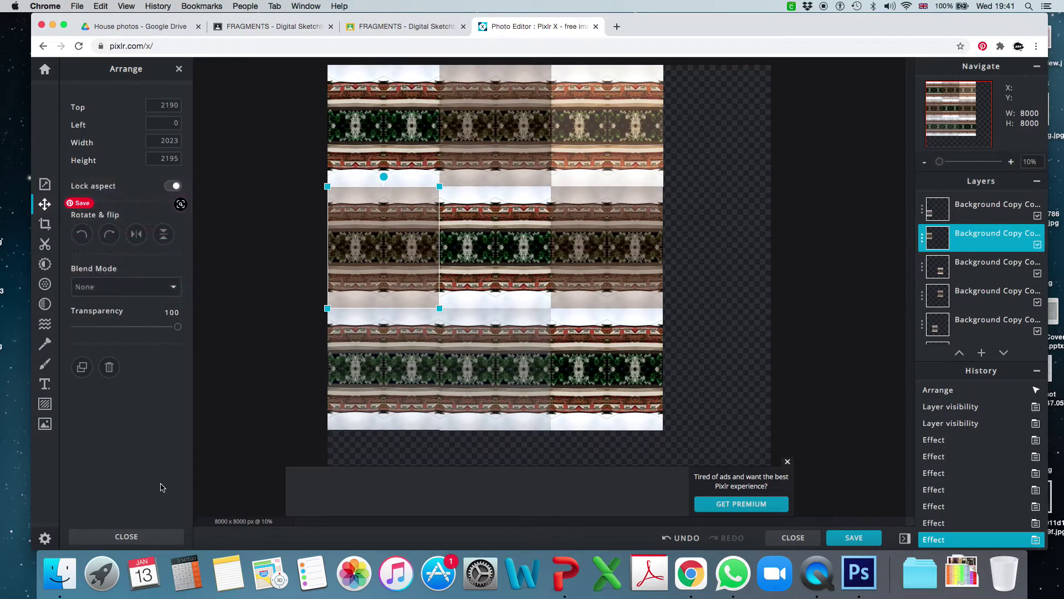
pyautogui.click(496, 352)
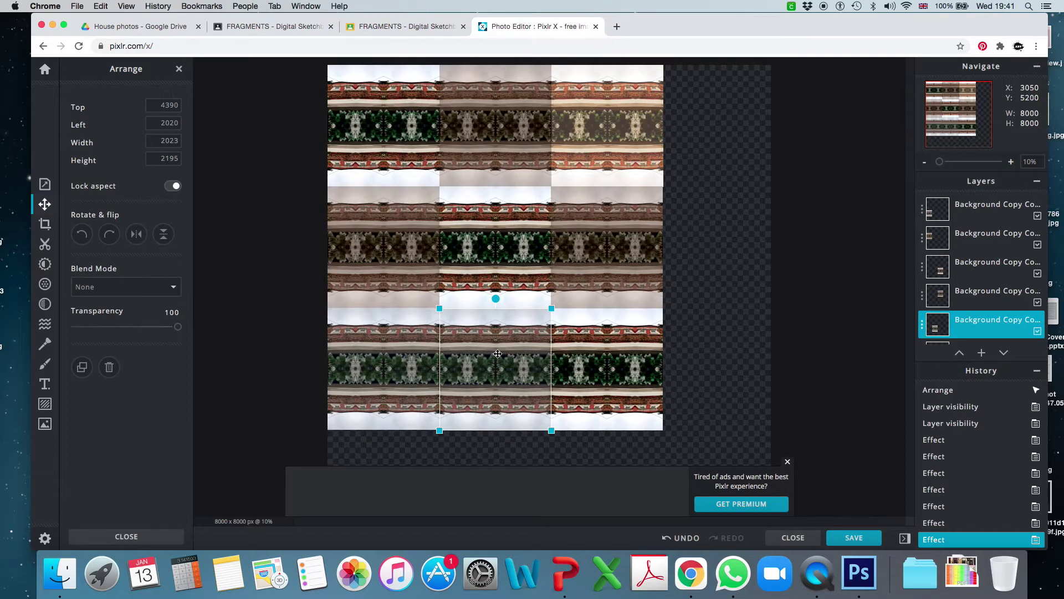
pyautogui.click(46, 302)
pyautogui.click(162, 146)
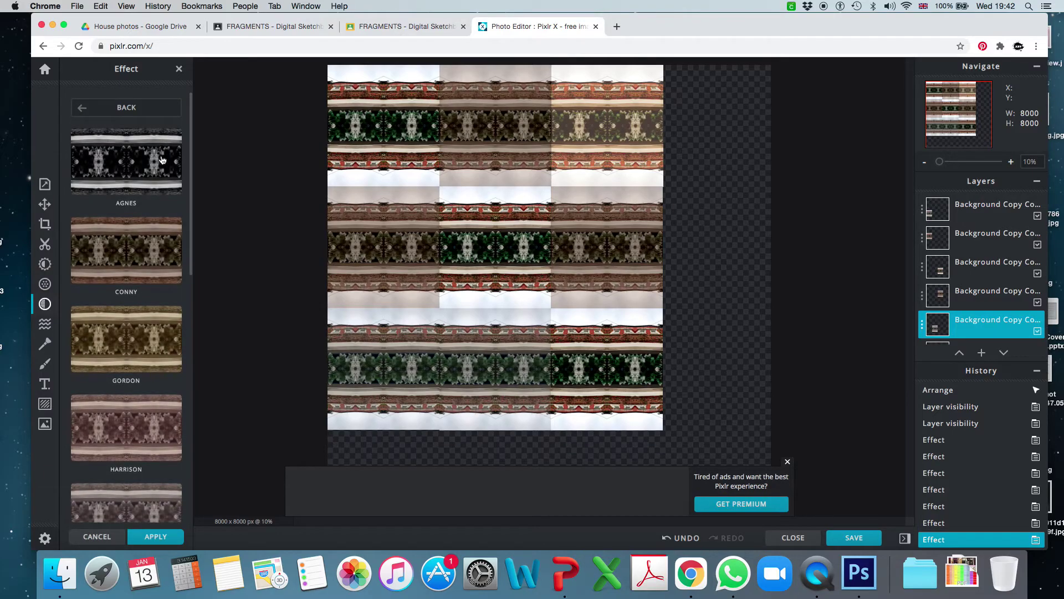
pyautogui.click(150, 250)
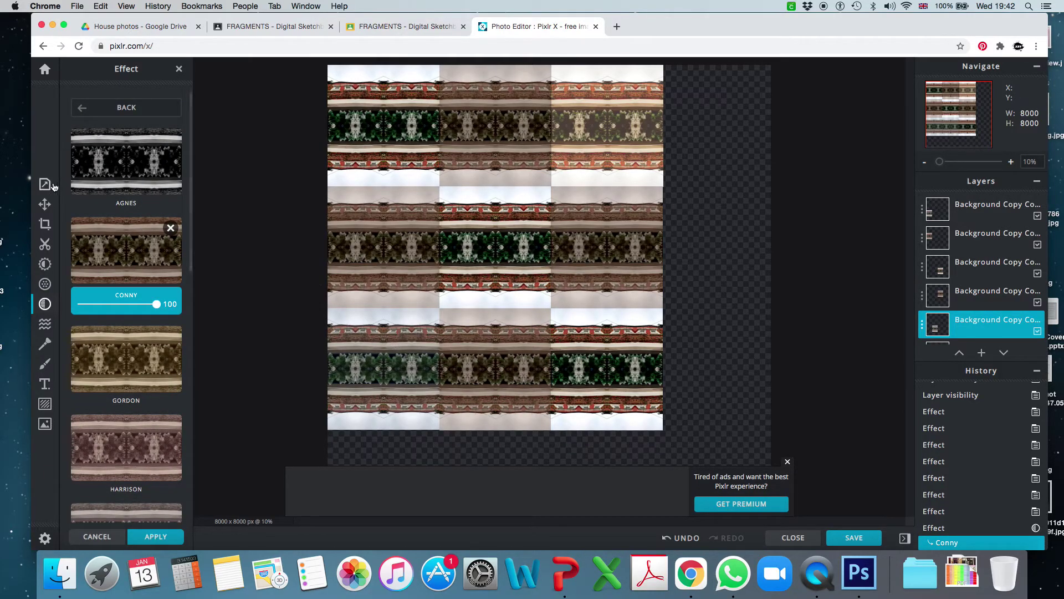
# - Select the bottom-left tile, apply the FOOD Morning effect and confirm it
pyautogui.click(45, 204)
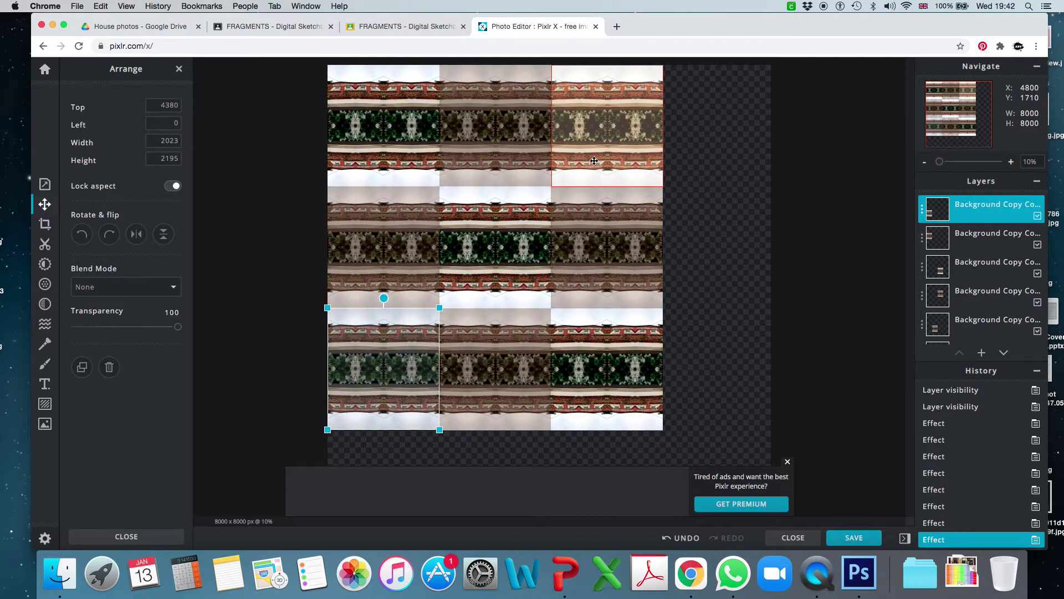
pyautogui.click(44, 304)
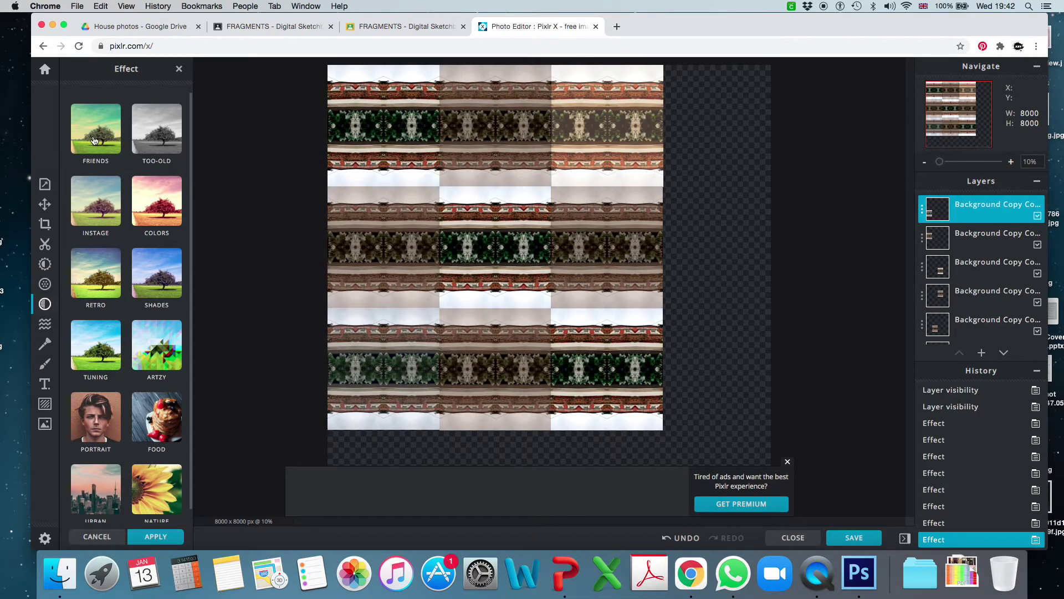
pyautogui.click(94, 140)
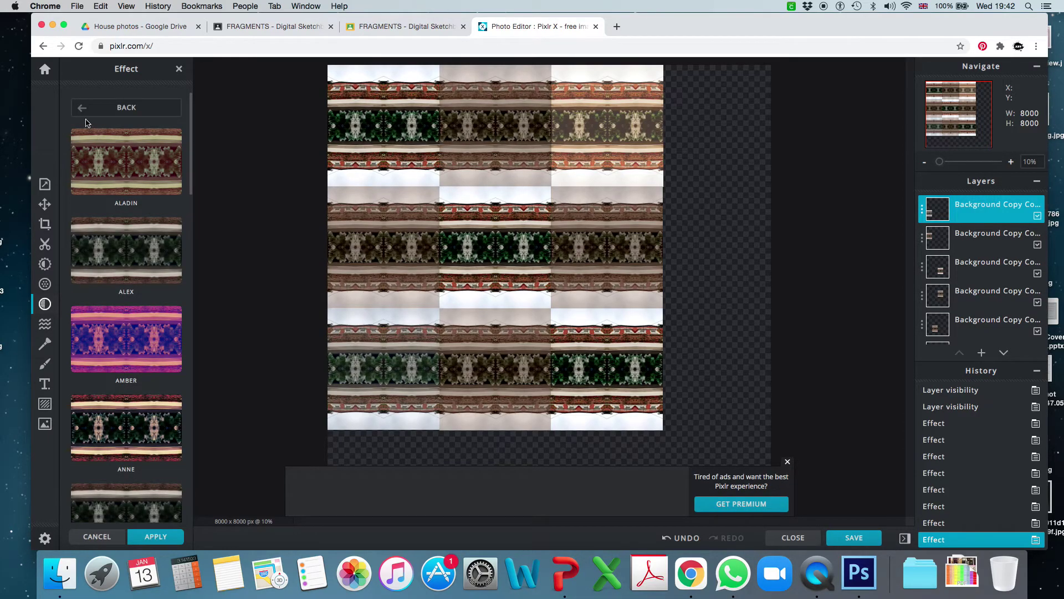
pyautogui.click(87, 111)
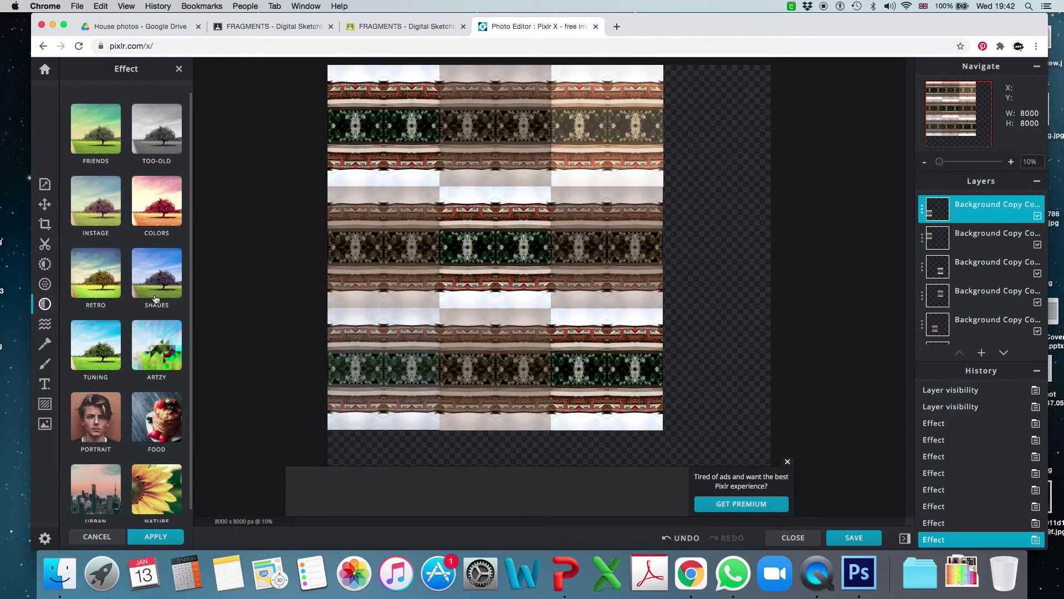
pyautogui.scroll(-1, 152, 322)
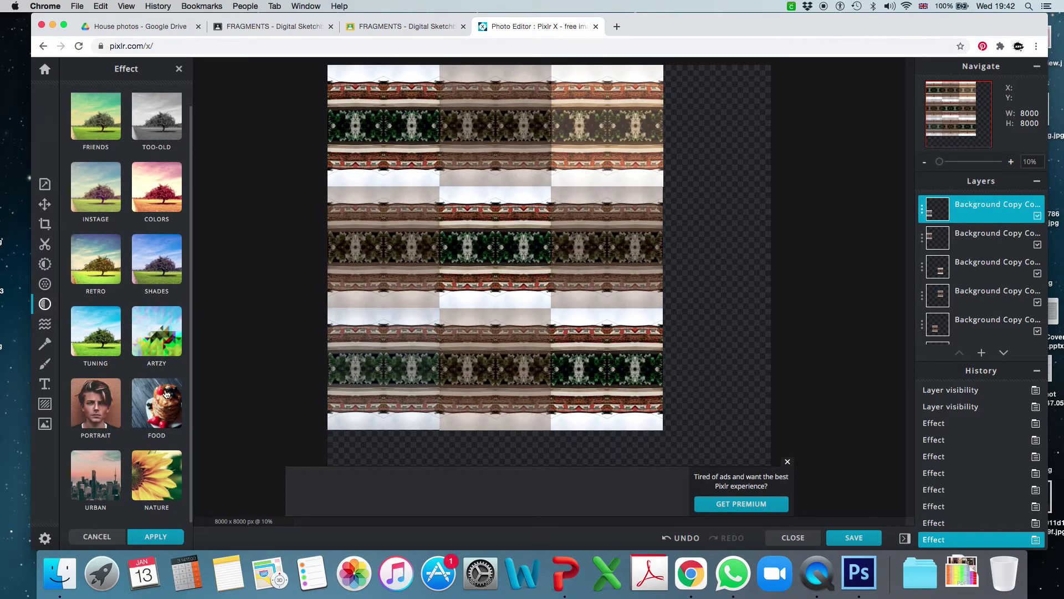
pyautogui.click(166, 395)
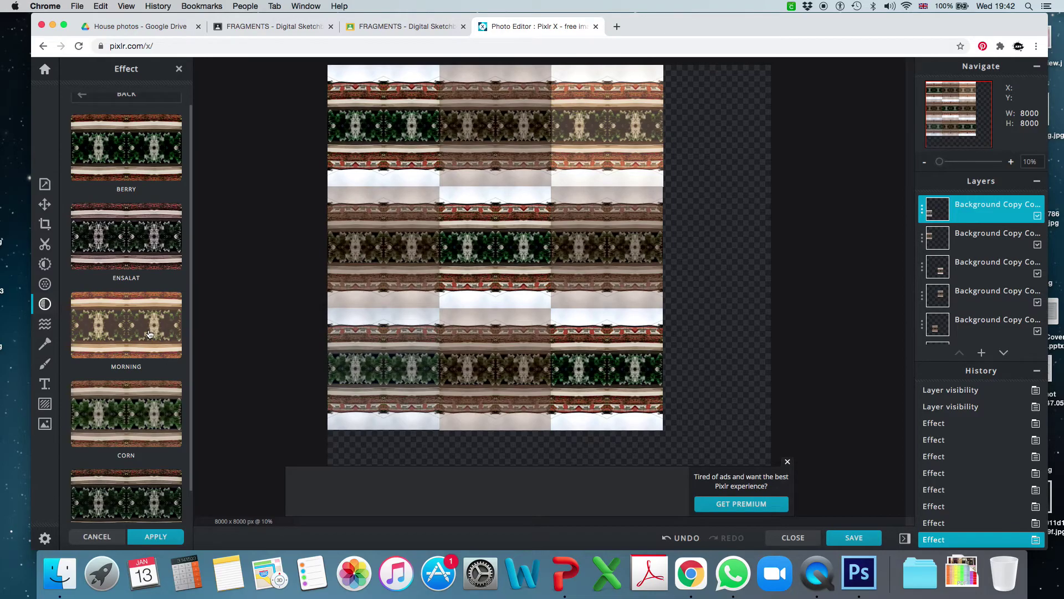
pyautogui.click(155, 344)
pyautogui.click(157, 538)
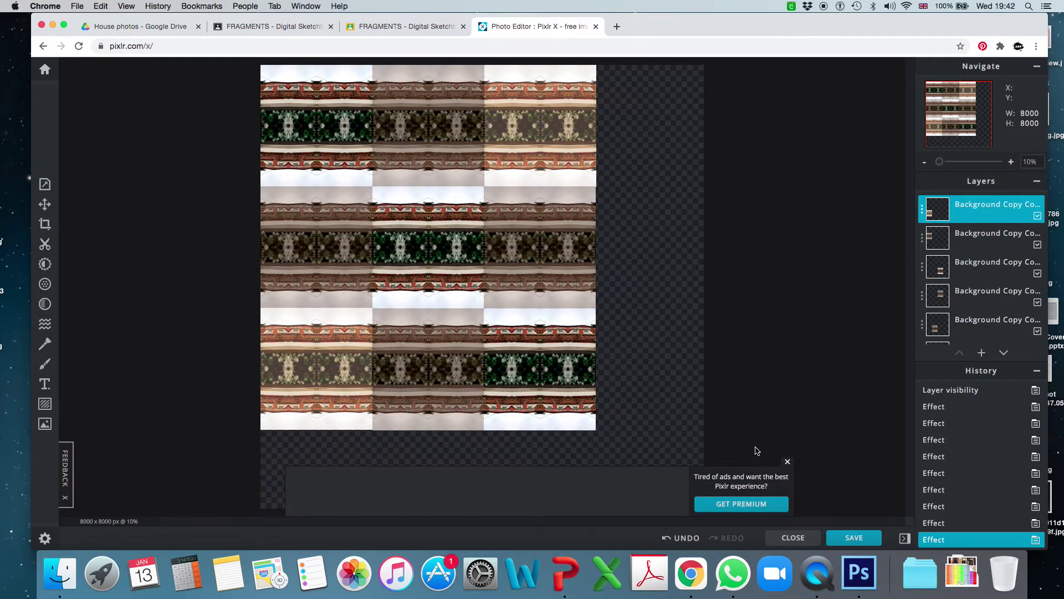
# - Dismiss the ad and crop the canvas to the 6030 × 6580 px tile grid
pyautogui.click(787, 462)
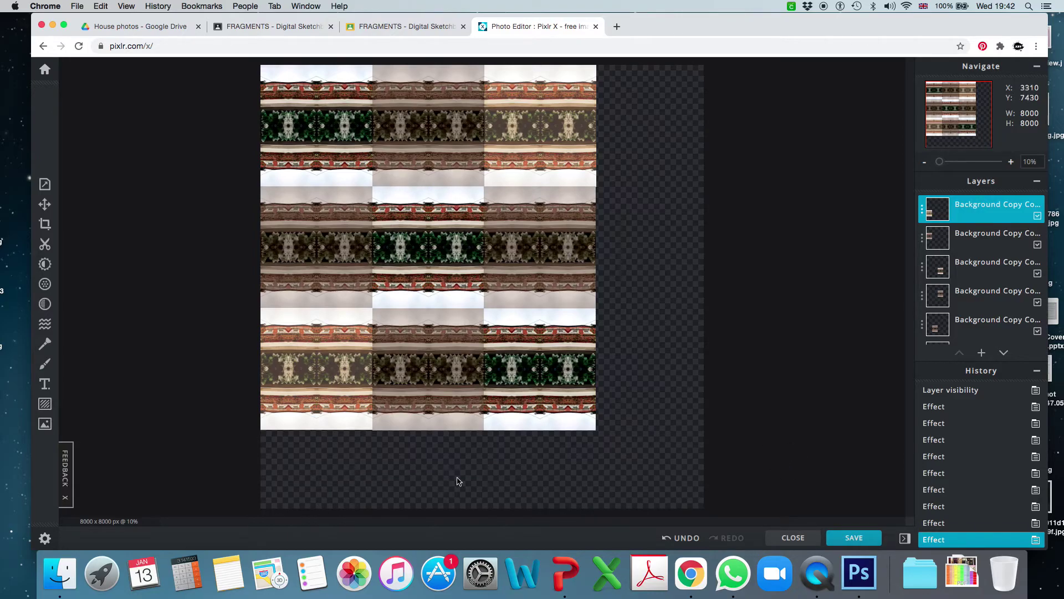
pyautogui.click(45, 224)
pyautogui.moveTo(772, 509); pyautogui.dragTo(660, 430)
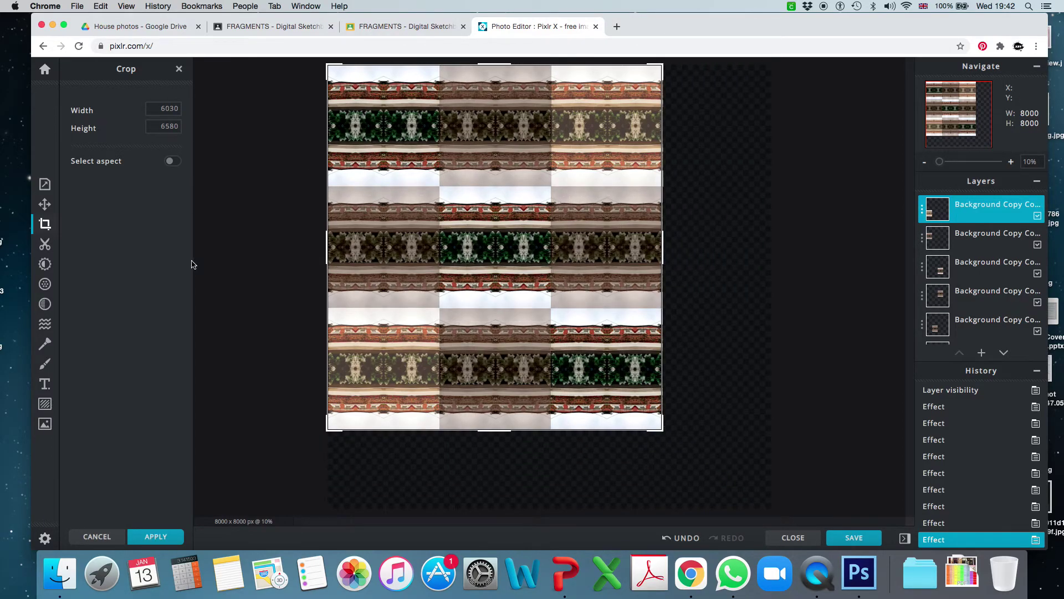
pyautogui.click(161, 537)
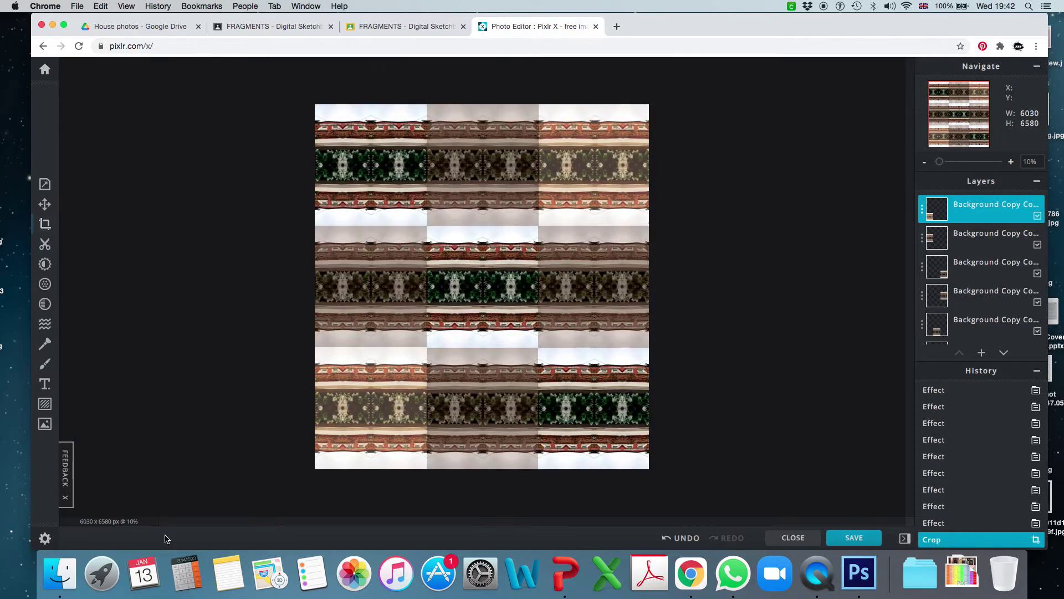
pyautogui.click(854, 541)
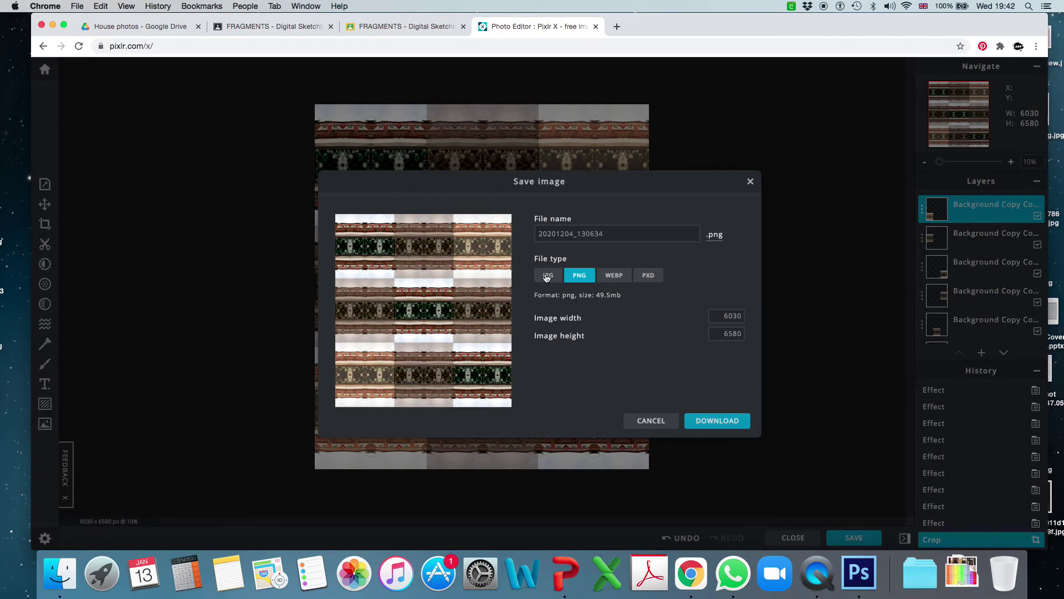
# - Download the image as a 90%-quality JPG named houseflip2 (7.1 MB)
pyautogui.click(546, 276)
pyautogui.moveTo(624, 234); pyautogui.dragTo(511, 232)
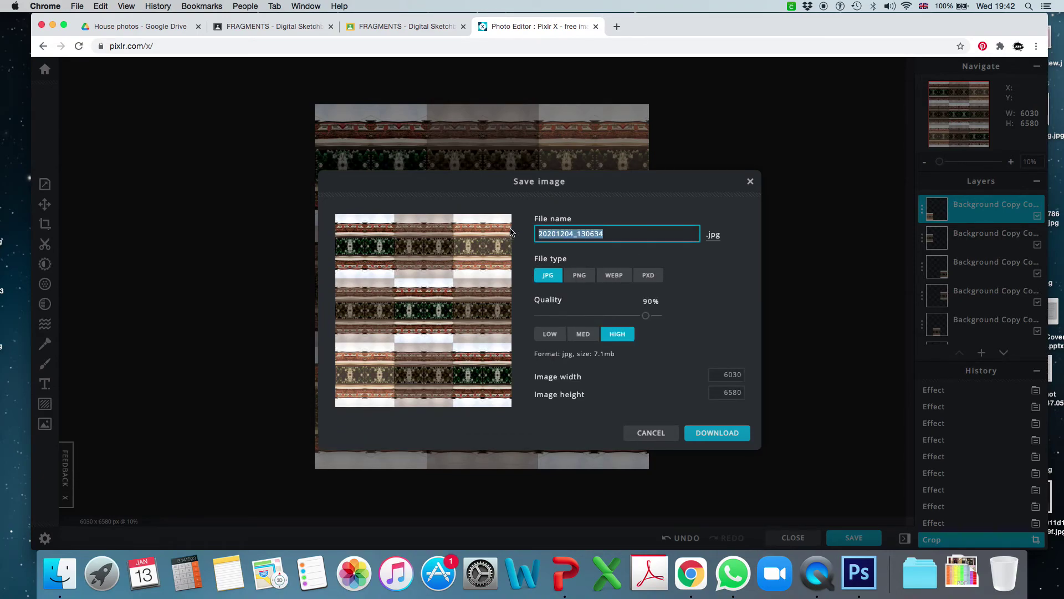
pyautogui.write('houseflip2')
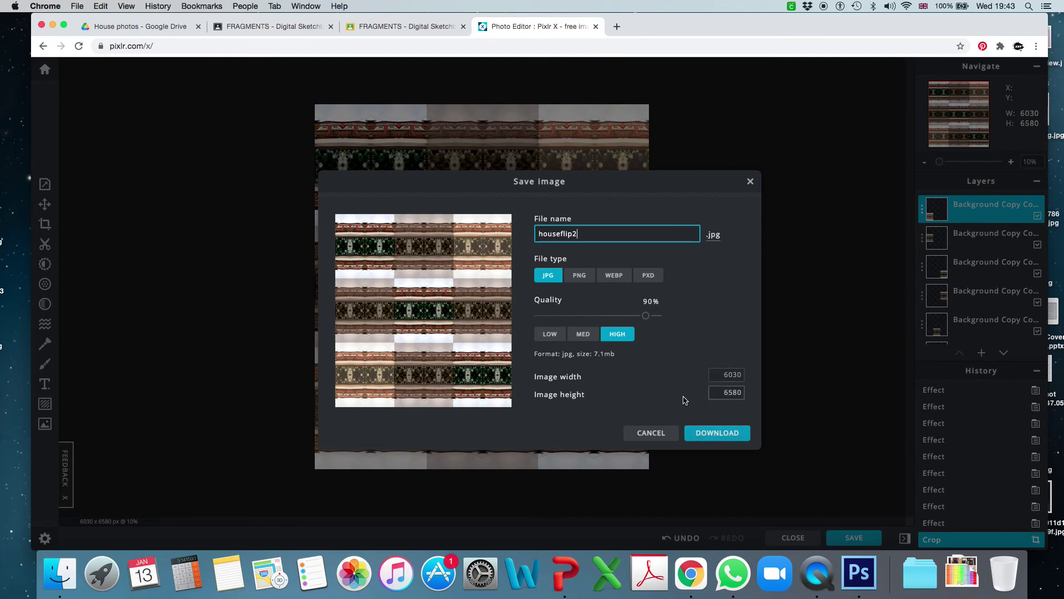
pyautogui.click(707, 435)
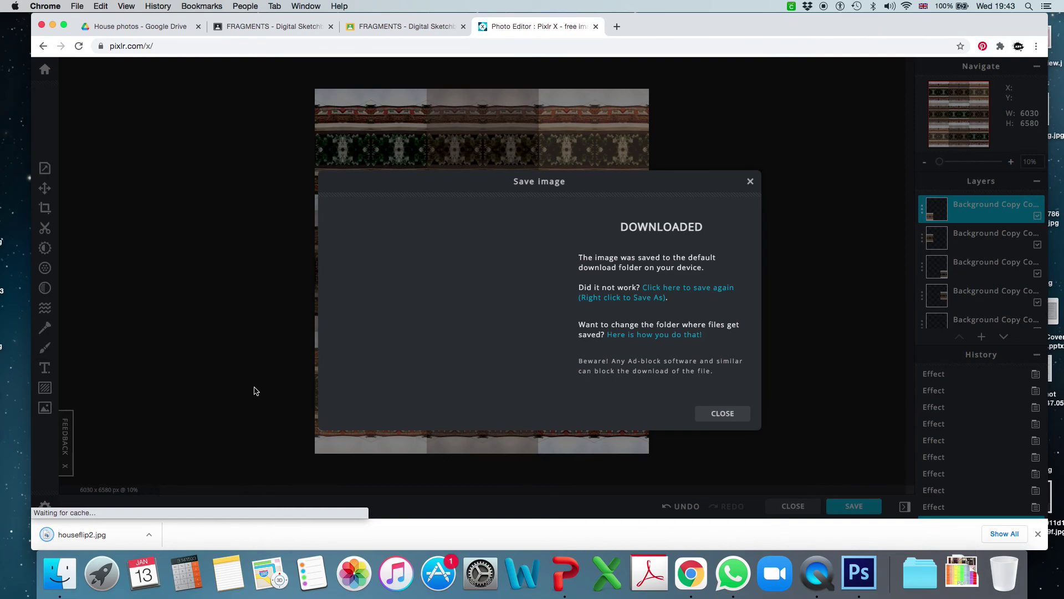
pyautogui.click(723, 415)
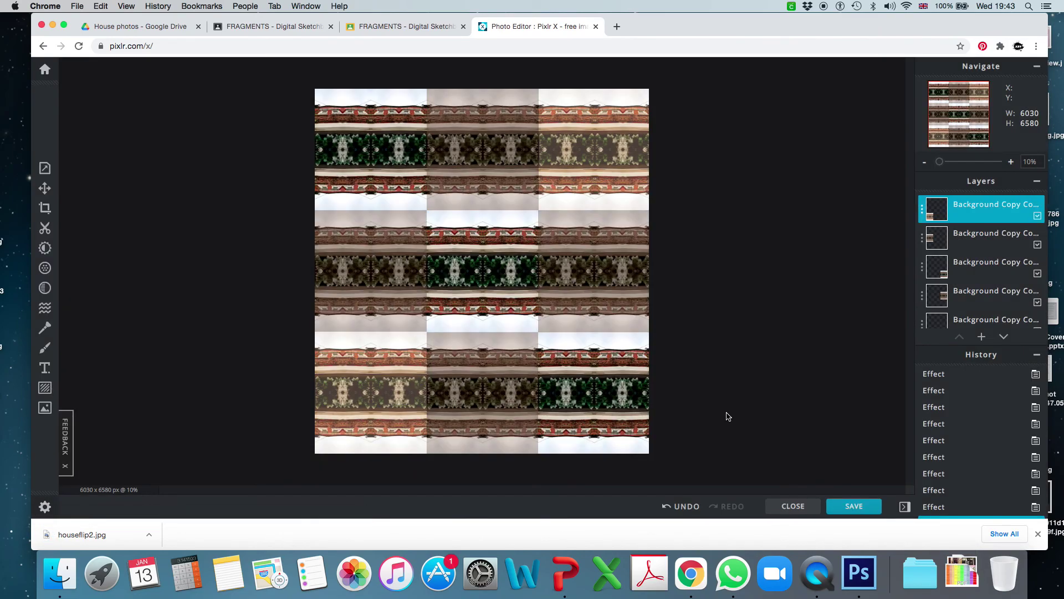